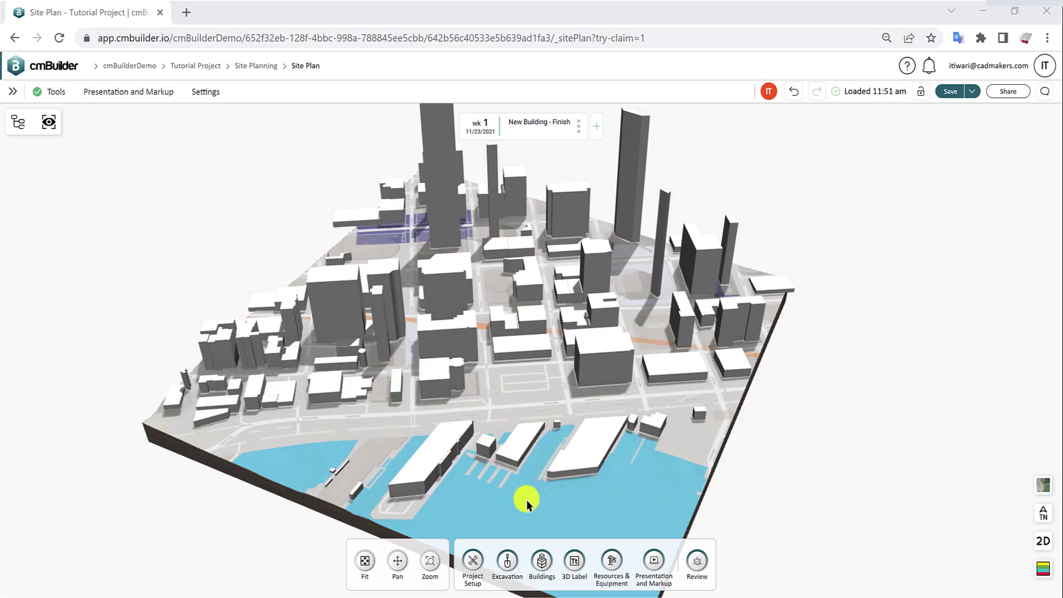
mouse_move(537, 491)
mouse_down()
mouse_move(559, 473)
mouse_move(516, 483)
mouse_move(548, 505)
mouse_up()
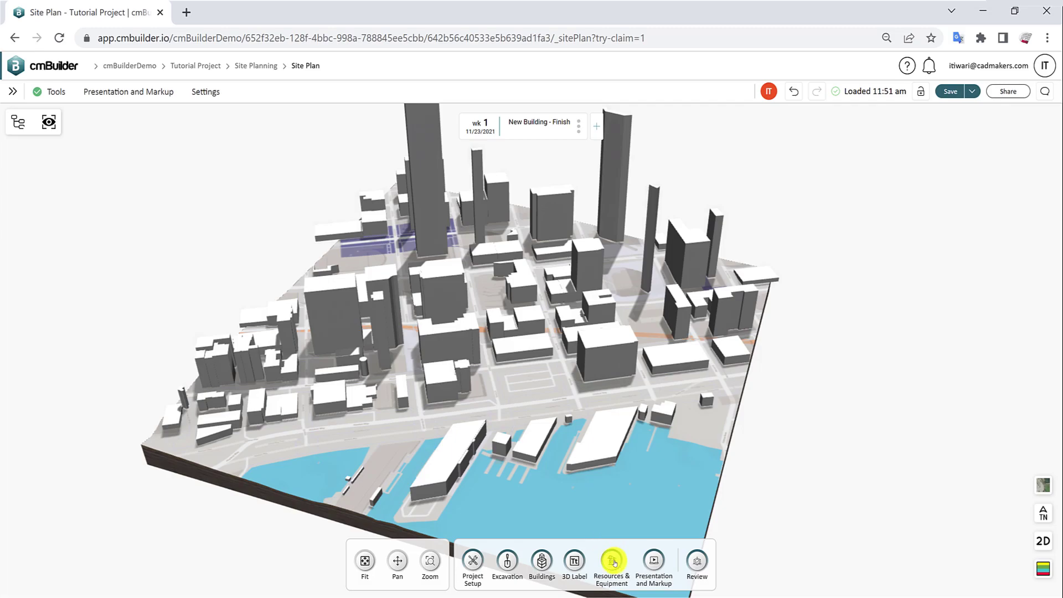
click(472, 561)
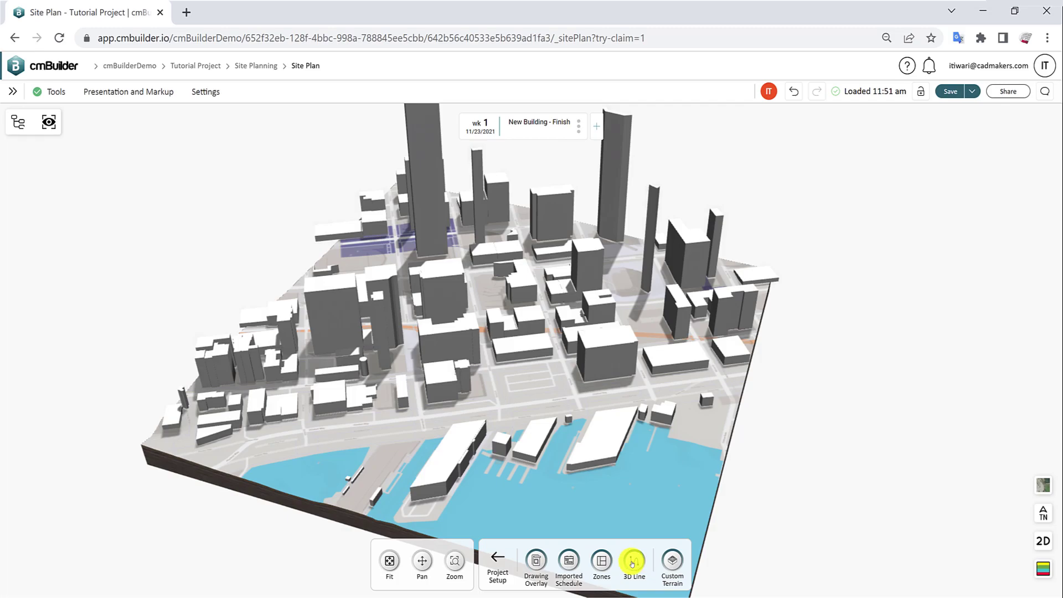
click(498, 556)
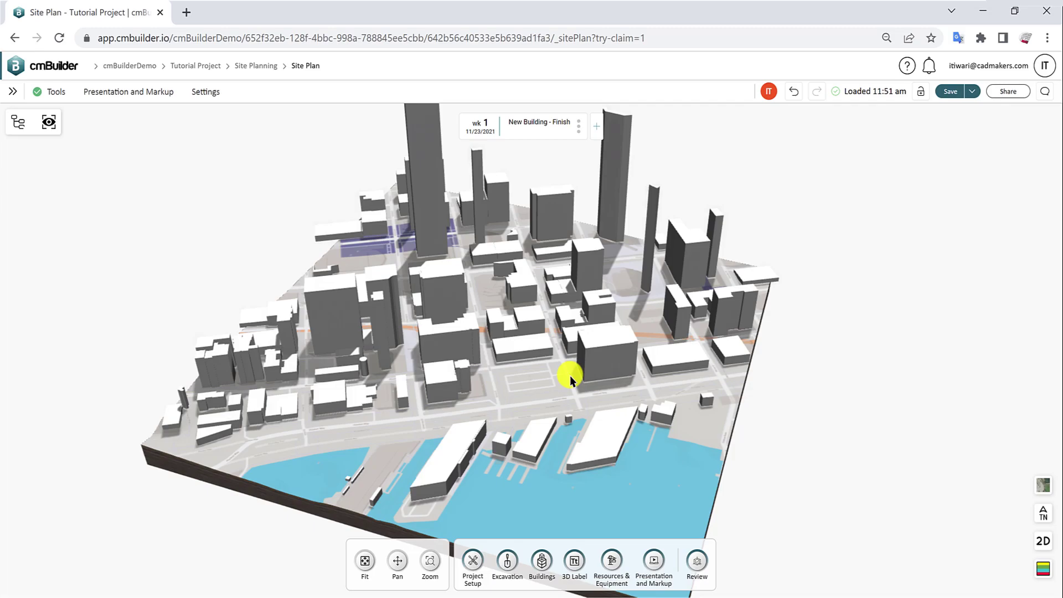
Step: Start adding a Simple Massing volume to the site plan
click(540, 561)
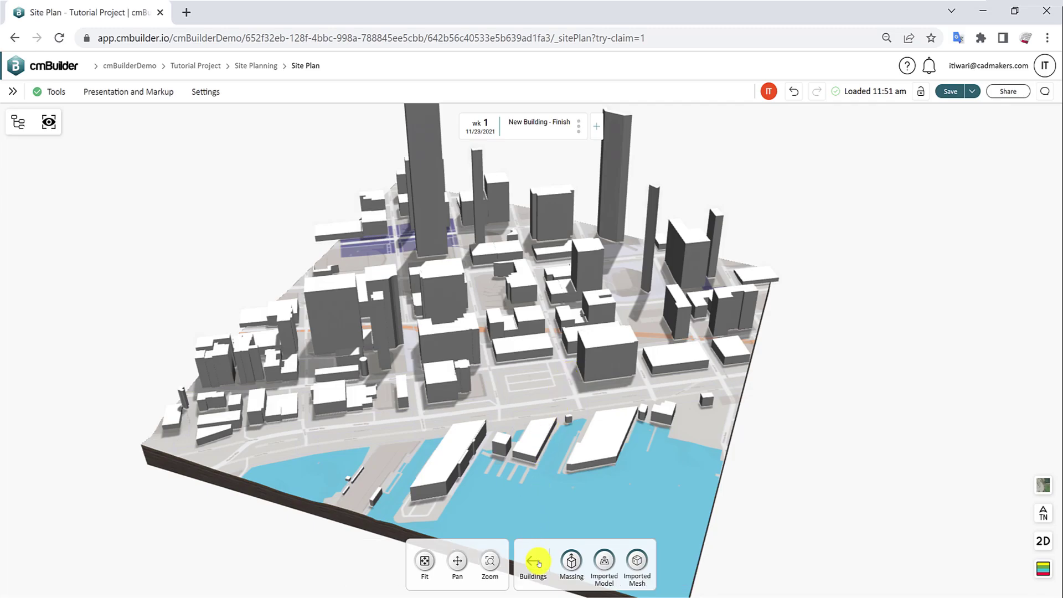
click(573, 560)
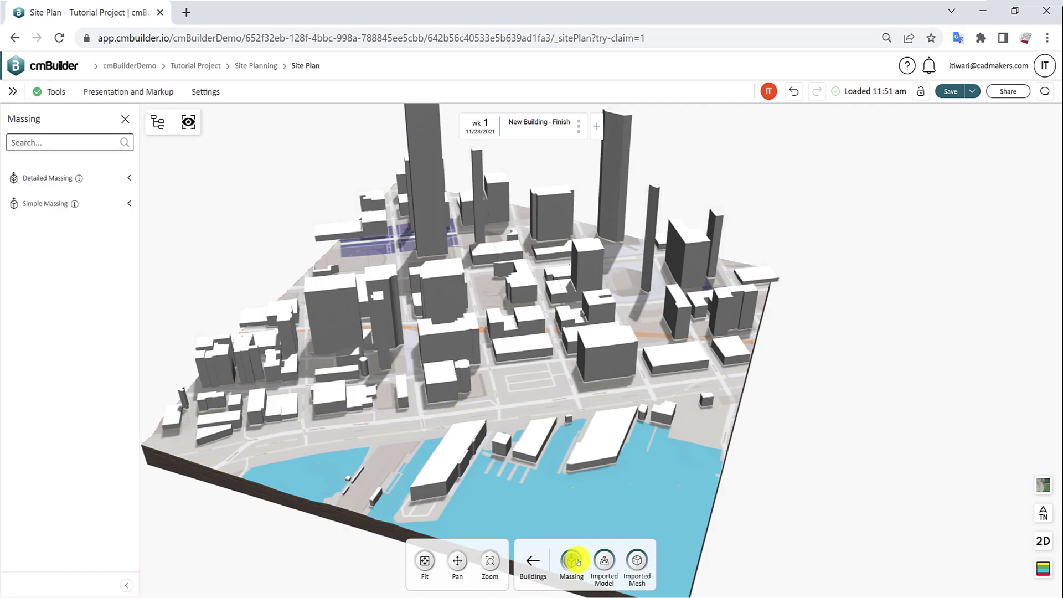
click(130, 205)
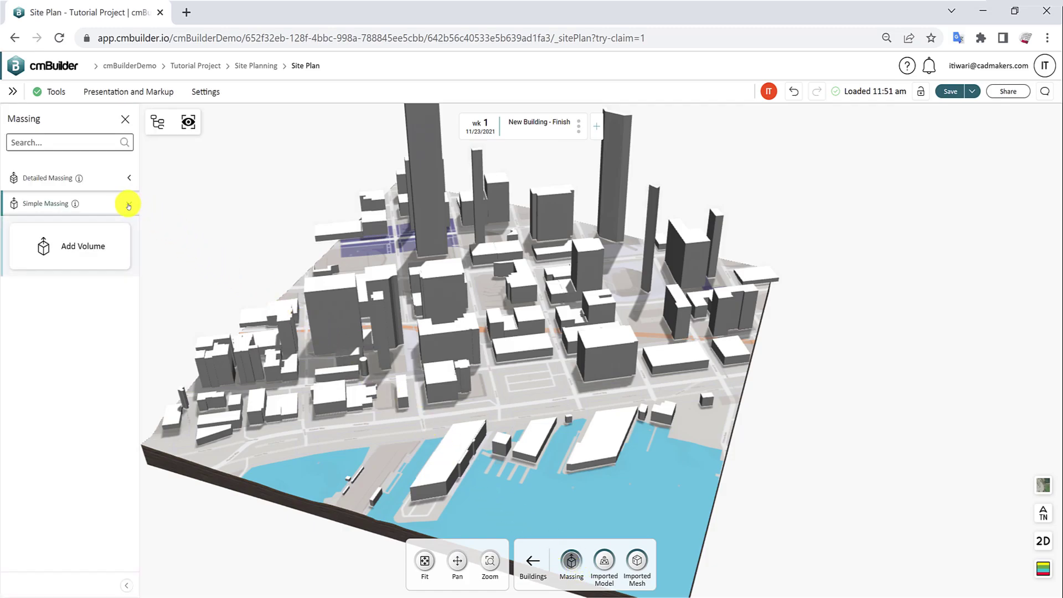
click(105, 246)
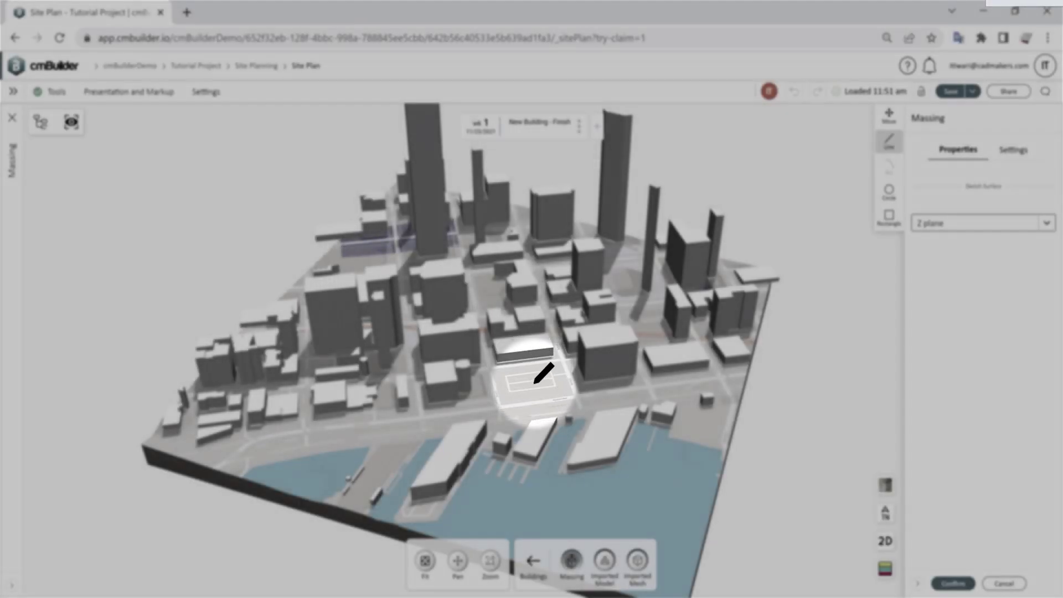
Step: Place the sketch origin on the Z plane at the corner of the parking block beside Seneca St
click(555, 382)
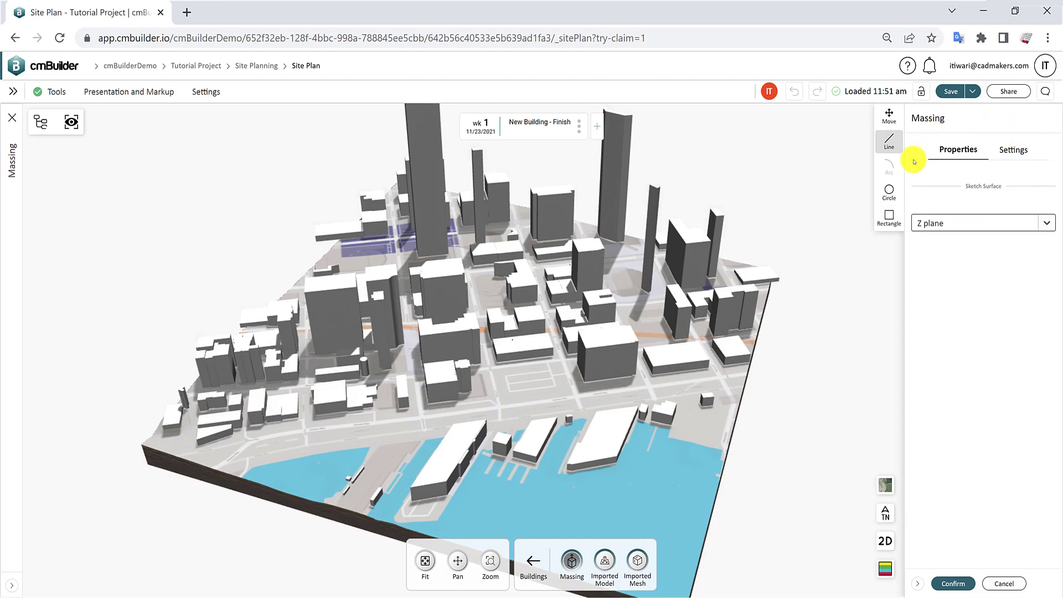
scroll(515, 397, up, 10)
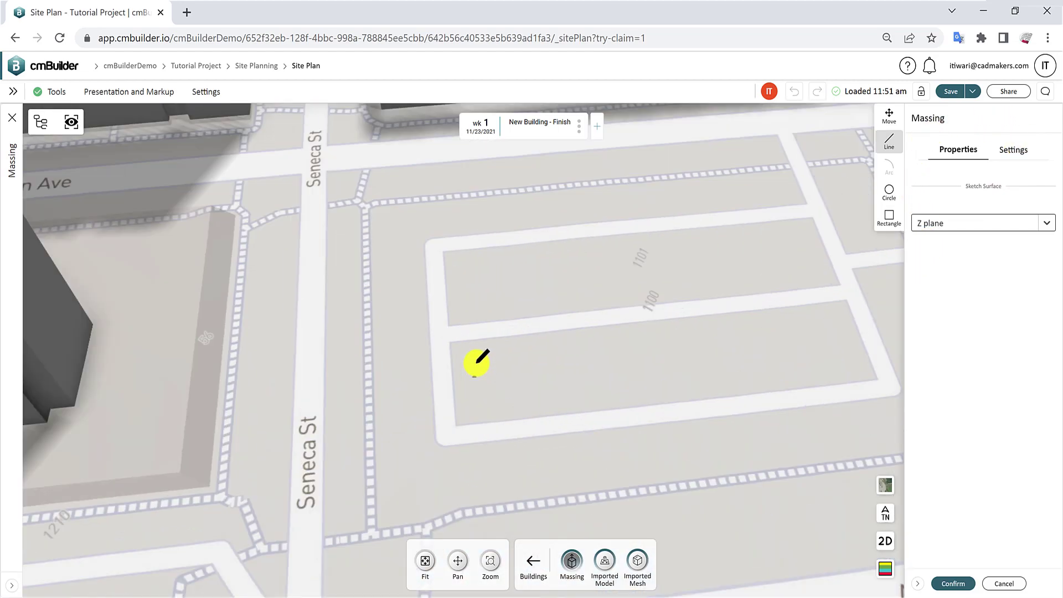
right_drag(477, 363, 362, 377)
click(267, 309)
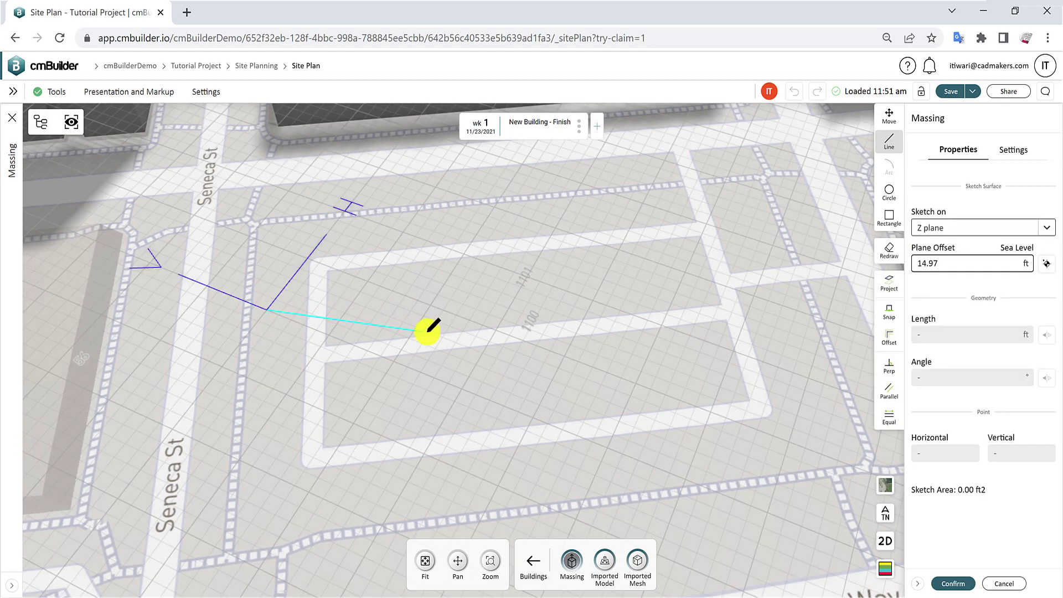
Step: Examine the sketch plane, its axes and the pending line on the parking block from several distances and angles
scroll(487, 392, down, 10)
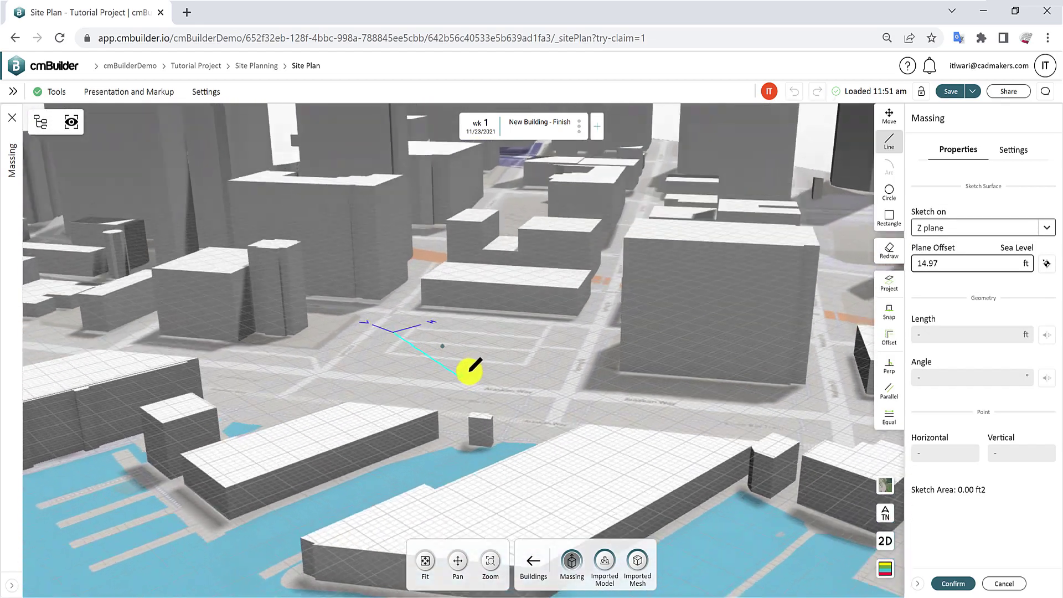
scroll(481, 382, down, 5)
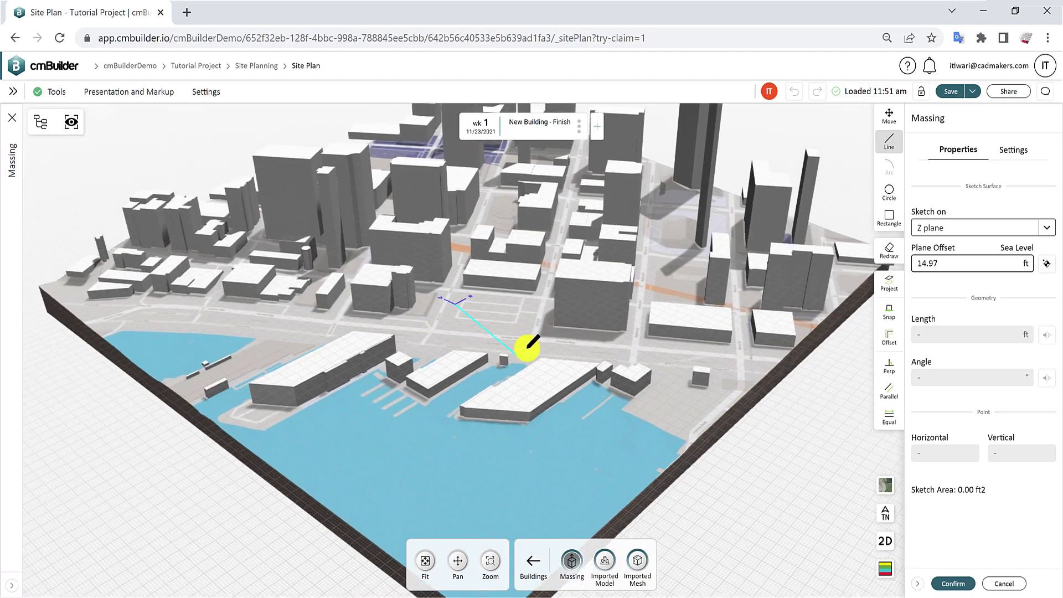
mouse_move(528, 346)
middle_down()
mouse_move(473, 431)
mouse_move(462, 400)
mouse_move(464, 409)
middle_up()
scroll(487, 432, up, 10)
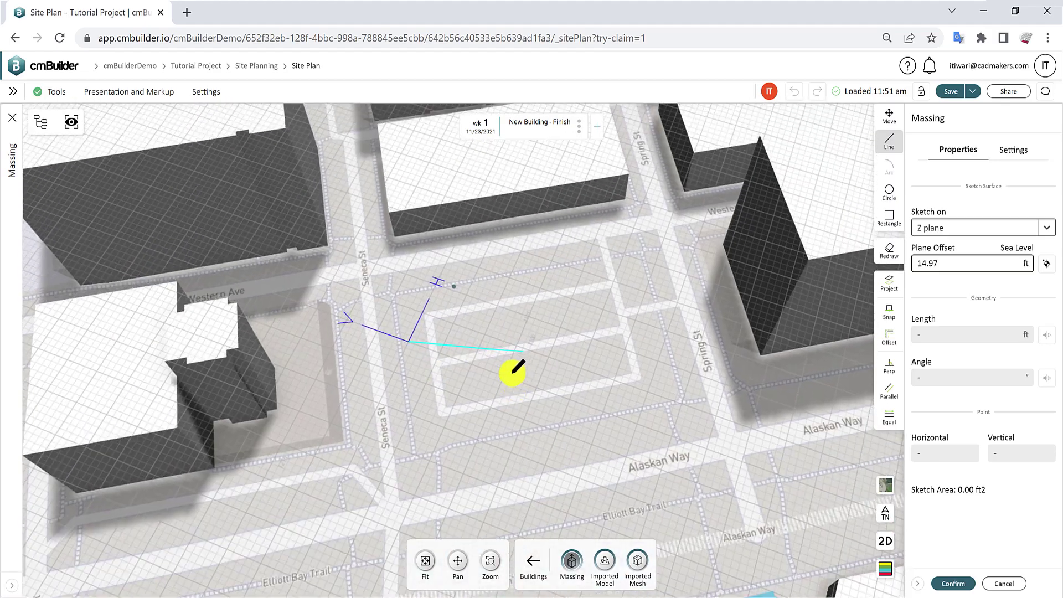
scroll(465, 360, up, 3)
middle_drag(446, 369, 409, 392)
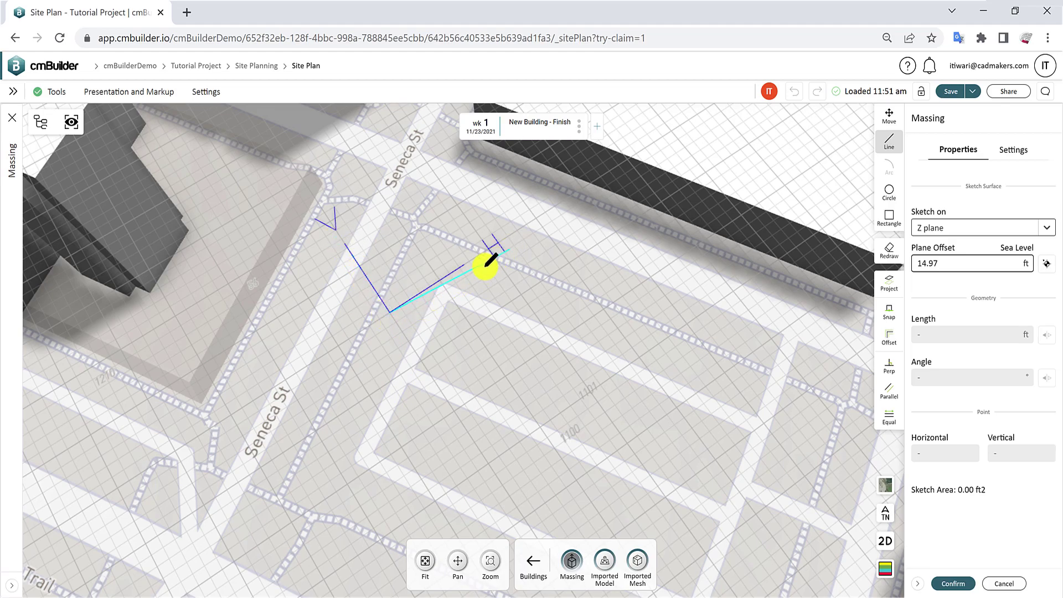
mouse_move(414, 303)
middle_down()
mouse_move(446, 368)
mouse_move(503, 375)
mouse_move(606, 481)
mouse_move(666, 423)
mouse_move(520, 397)
middle_up()
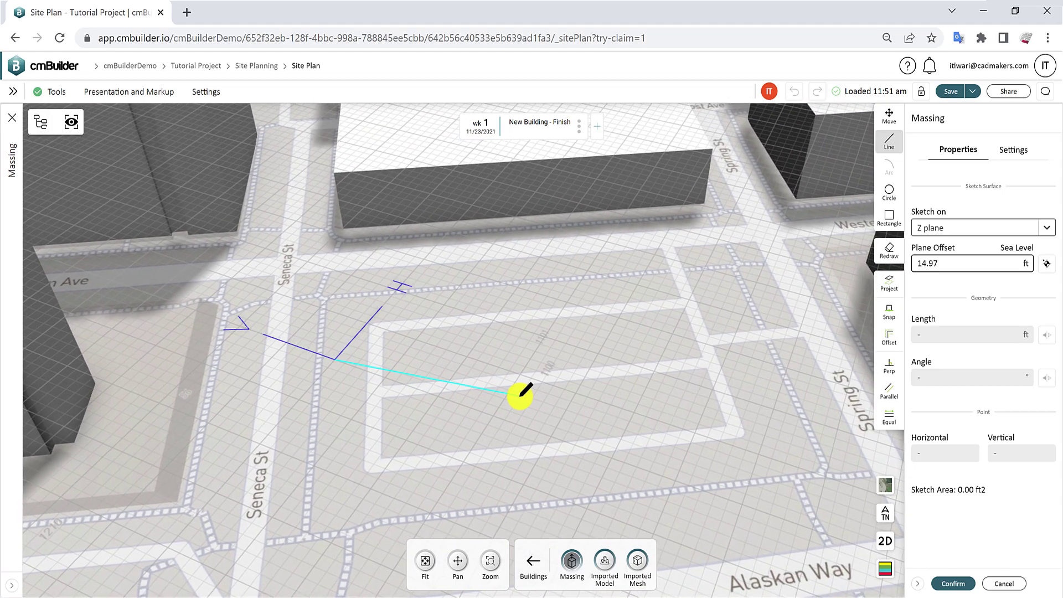
scroll(520, 396, down, 3)
scroll(517, 389, up, 3)
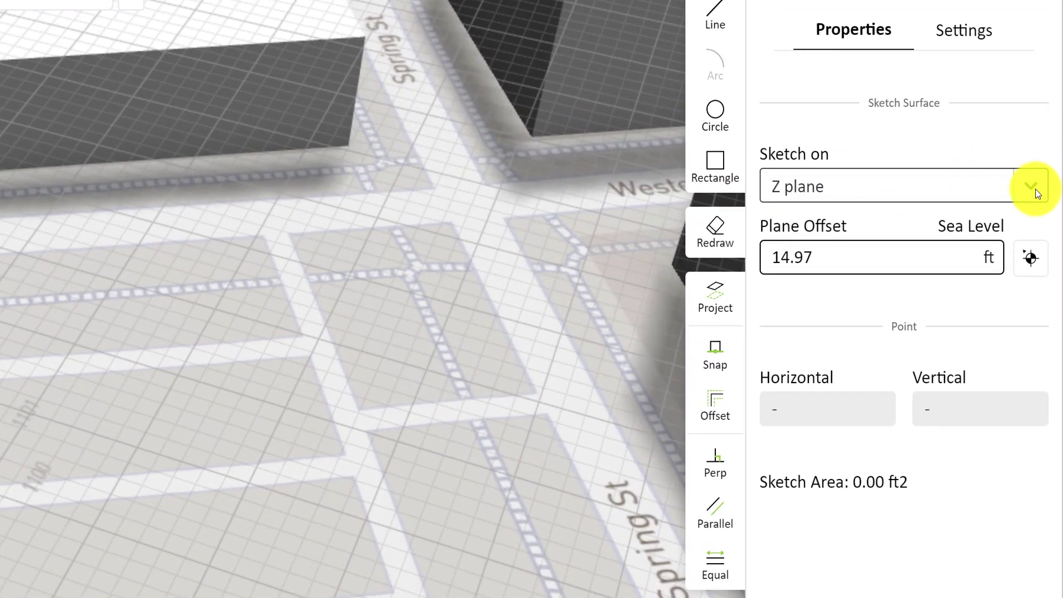
Step: Check the available sketch surfaces, keep the Z plane, and set its plane offset to 150 ft
click(1035, 188)
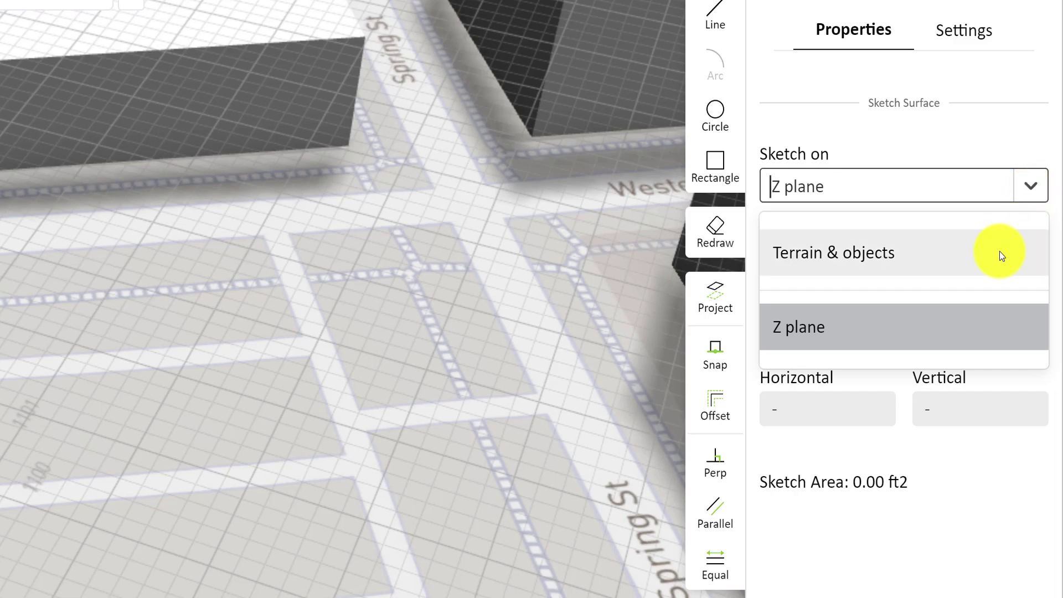
click(1000, 115)
double_click(913, 264)
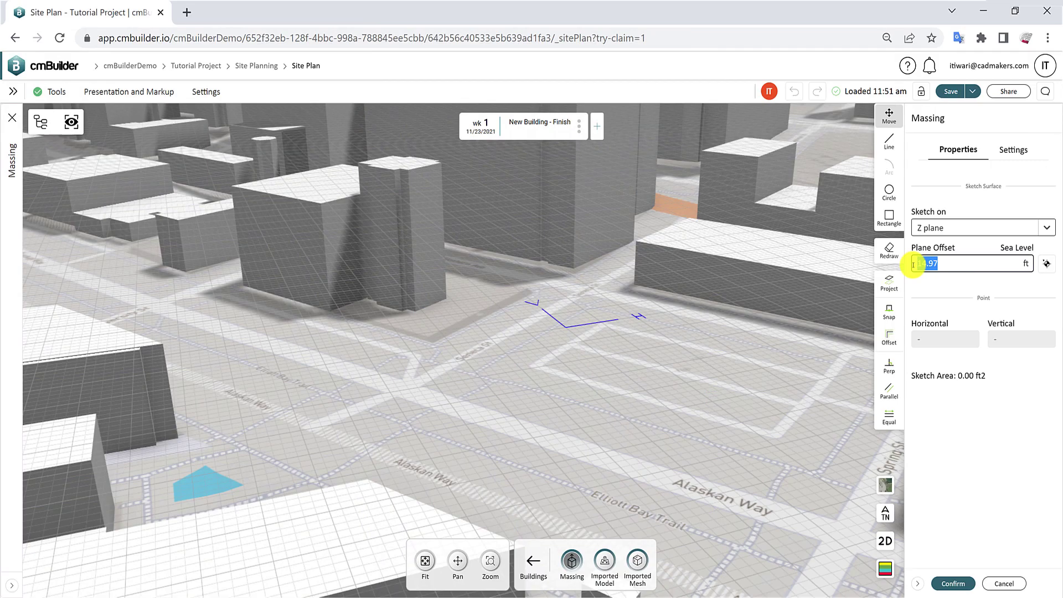
text(150)
key(Return)
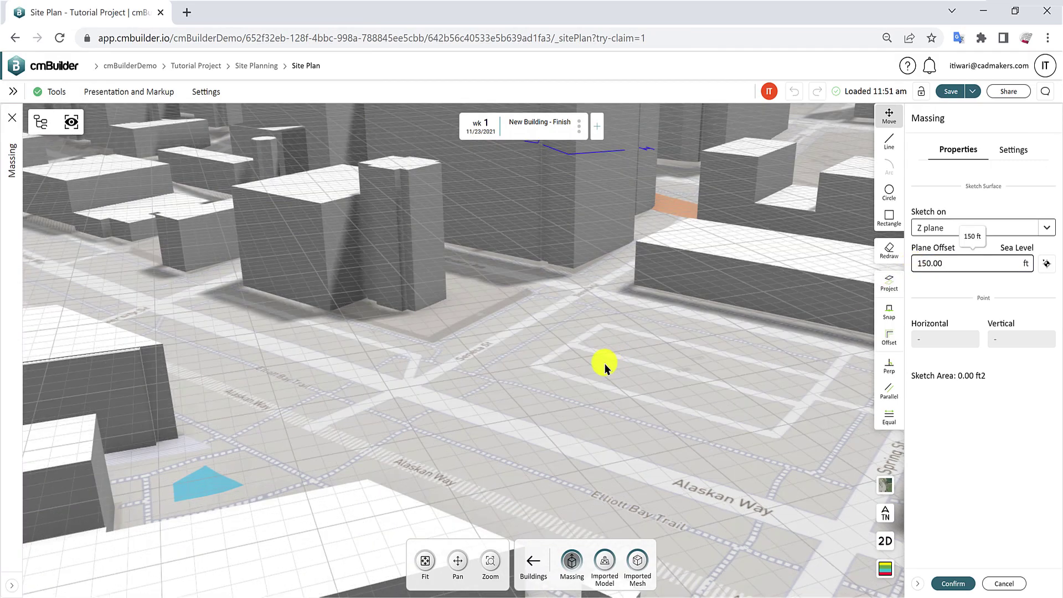
Step: Reset the plane offset to street level by picking a ground point beside the parking block
middle_drag(605, 367, 485, 412)
click(1045, 264)
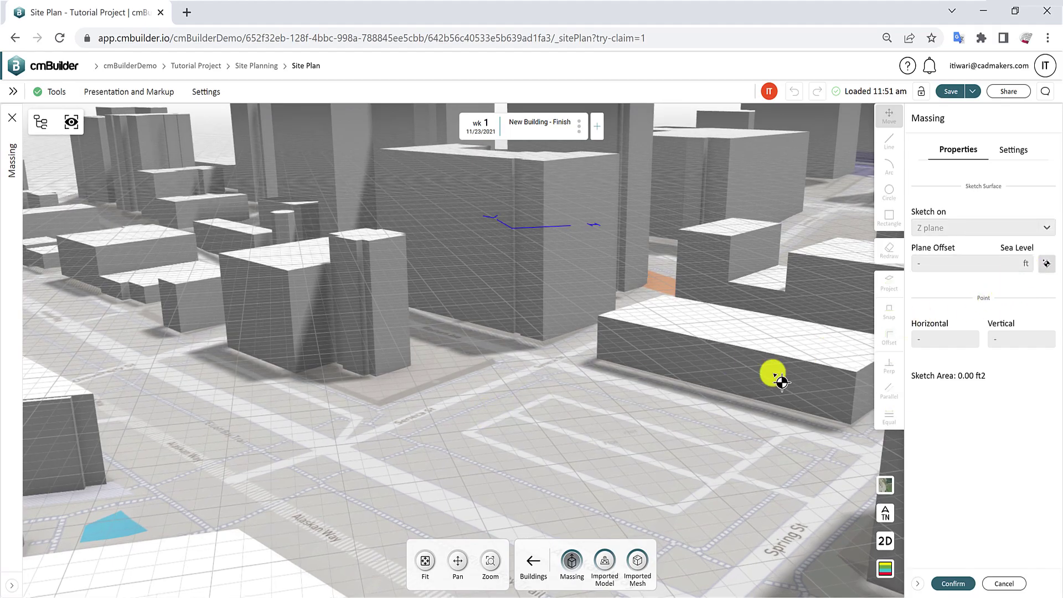
click(534, 413)
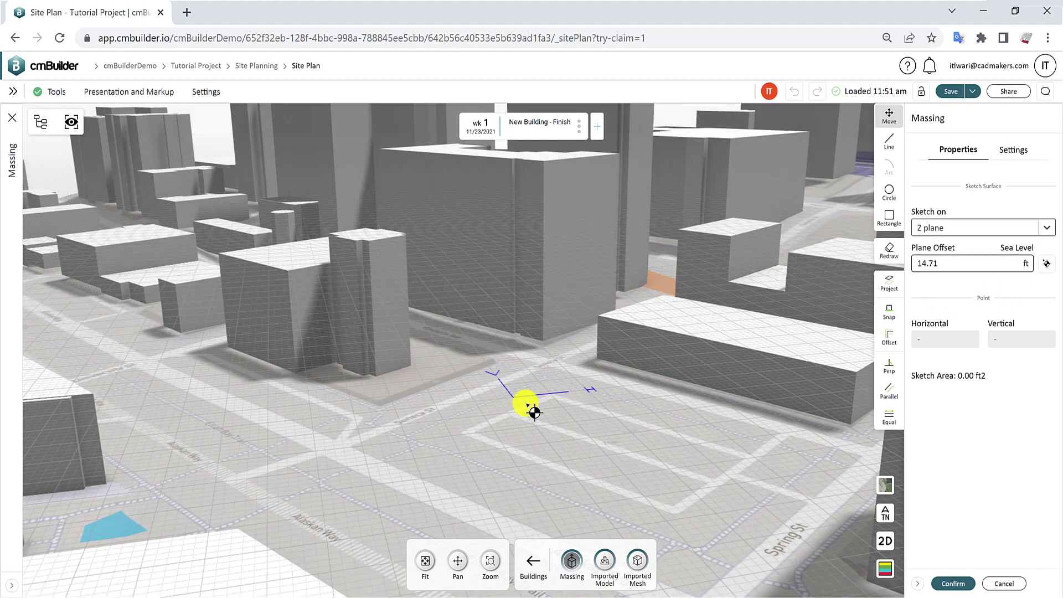
Step: Inspect the length of the sketch's far long line, the near corner's angle and coordinates, and the sketch area
mouse_move(545, 407)
middle_down()
mouse_move(572, 439)
mouse_move(621, 455)
mouse_move(610, 422)
middle_up()
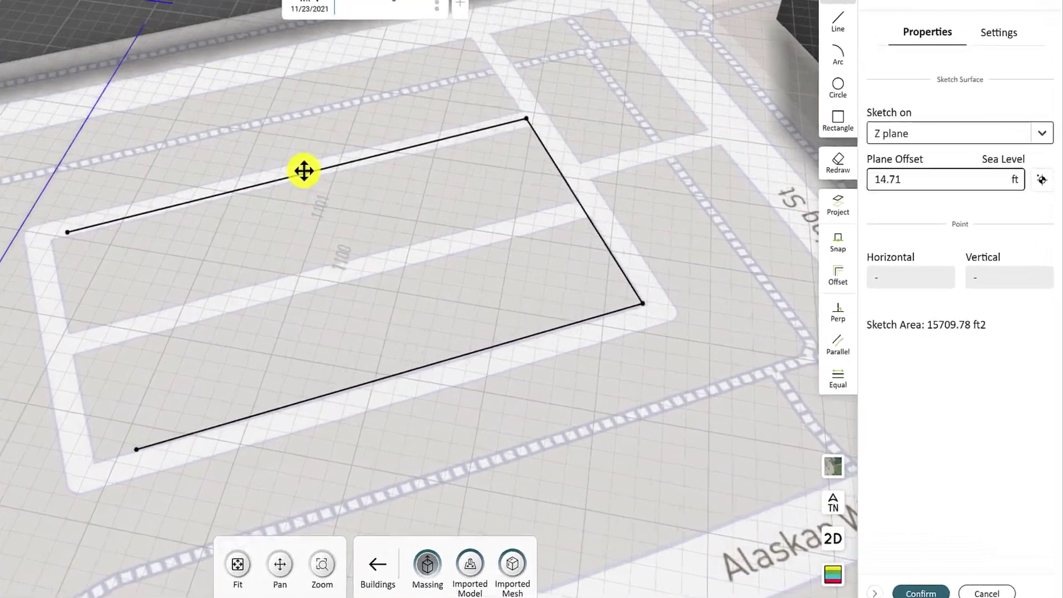
click(506, 260)
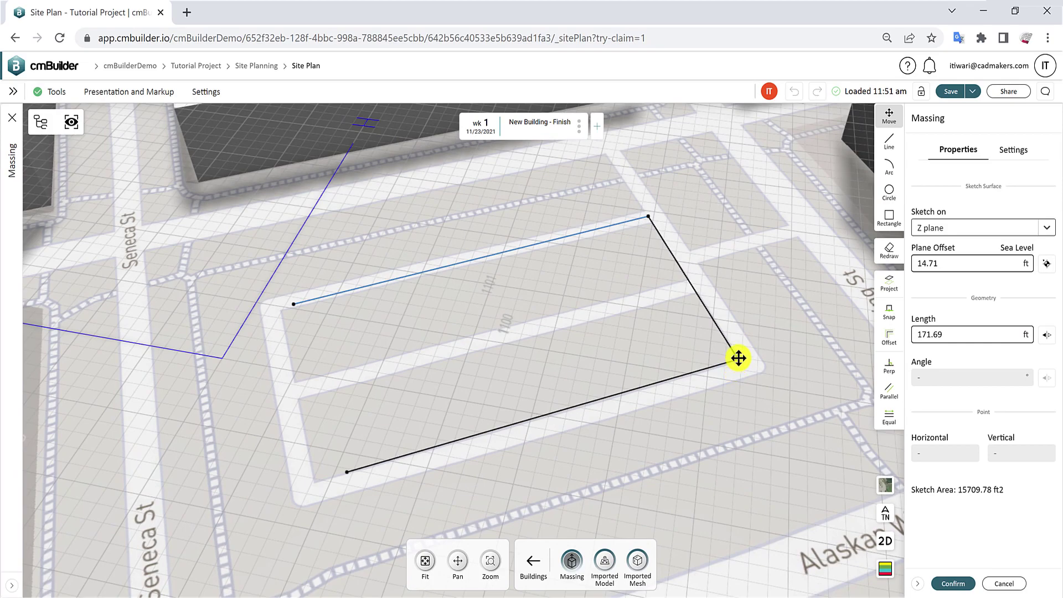
click(738, 358)
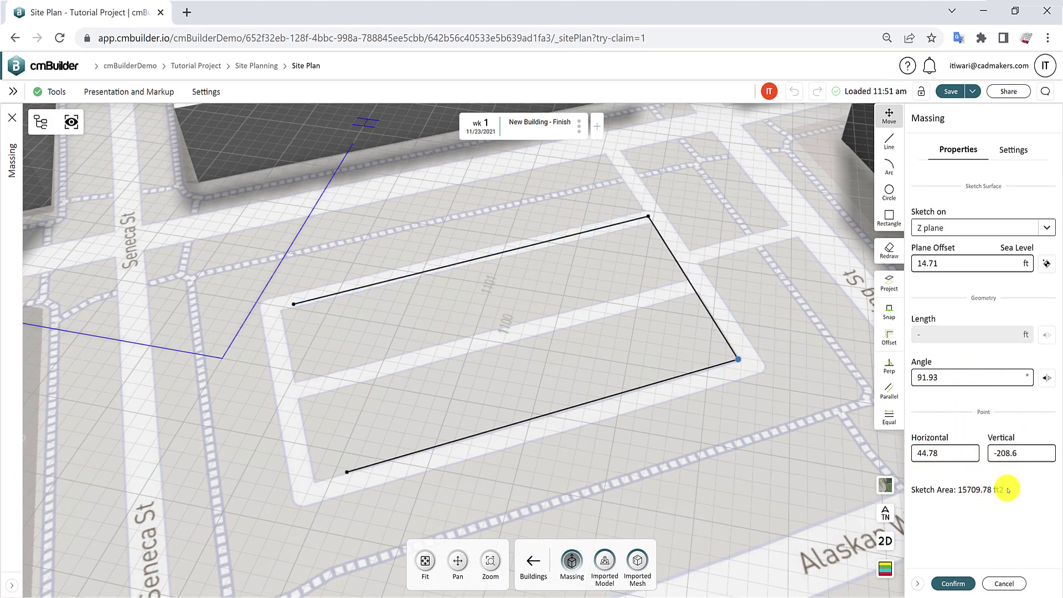
drag(1011, 490, 912, 494)
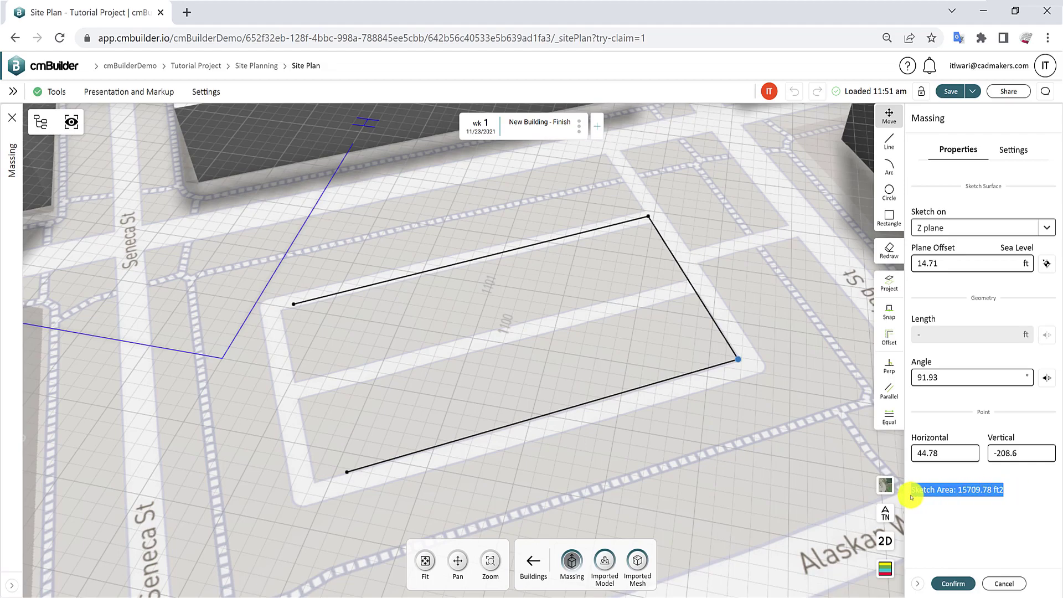
click(965, 509)
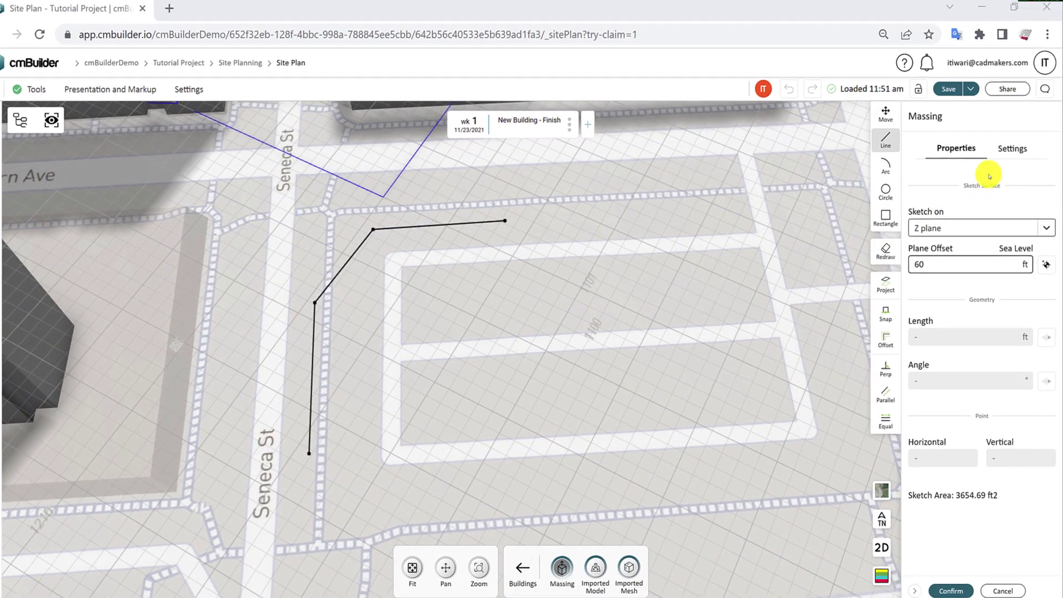
Step: Try the Length, Angle and Area preview displays on the open polyline, and turn them off again
click(1015, 149)
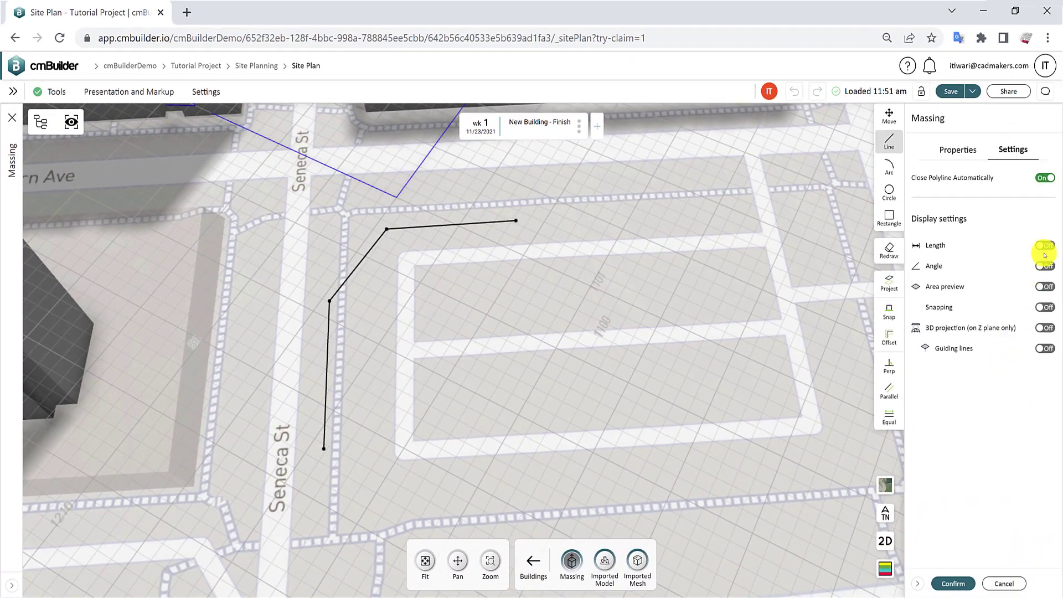
click(1044, 245)
click(1045, 266)
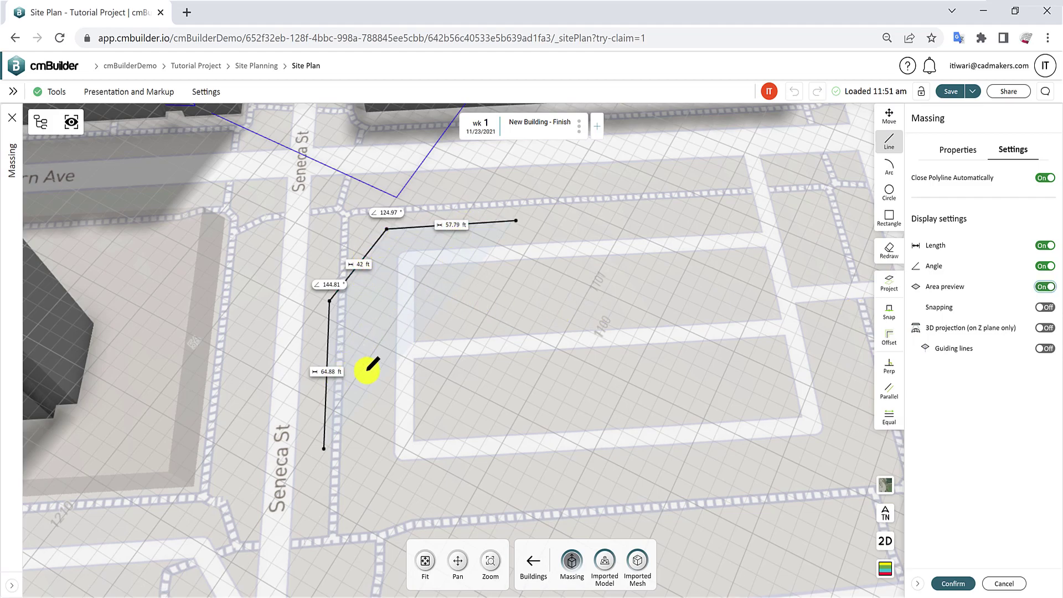
click(1045, 245)
click(1043, 265)
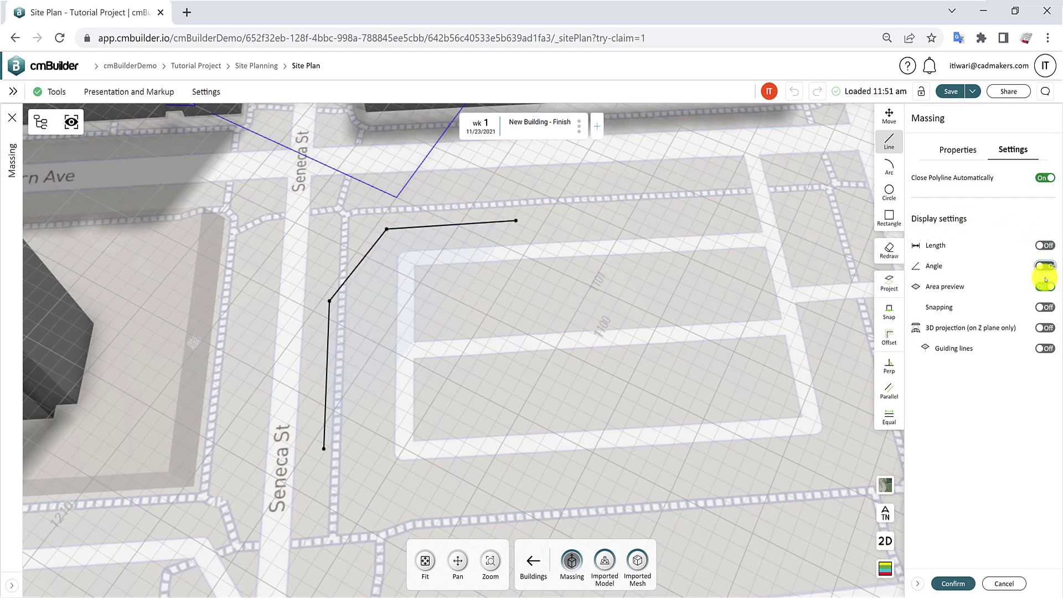
Step: Extend the open polyline by three segments across the parking block with snapping on, and turn snapping off
click(1046, 308)
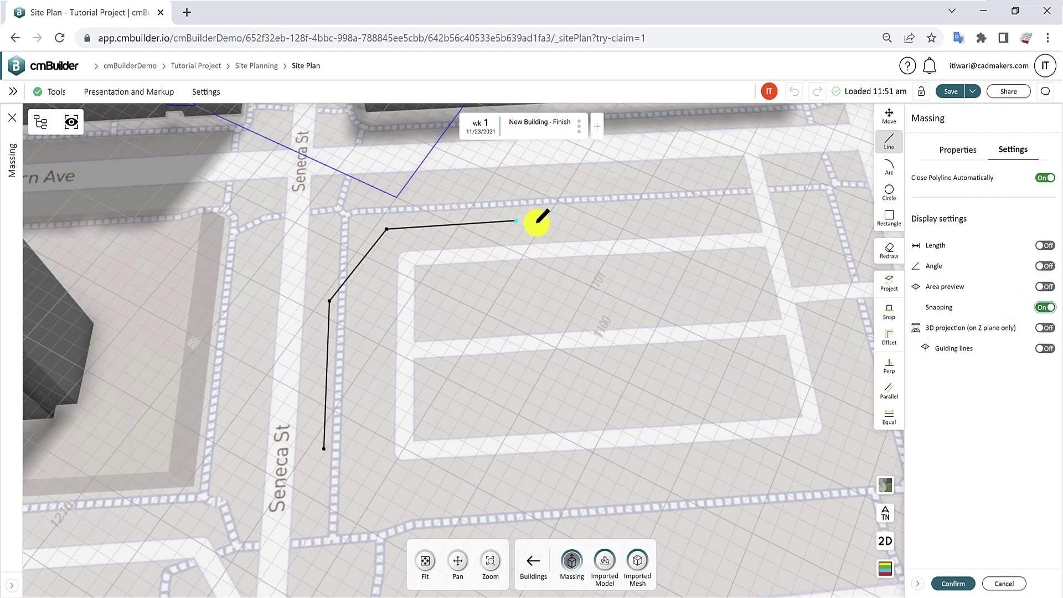
click(617, 266)
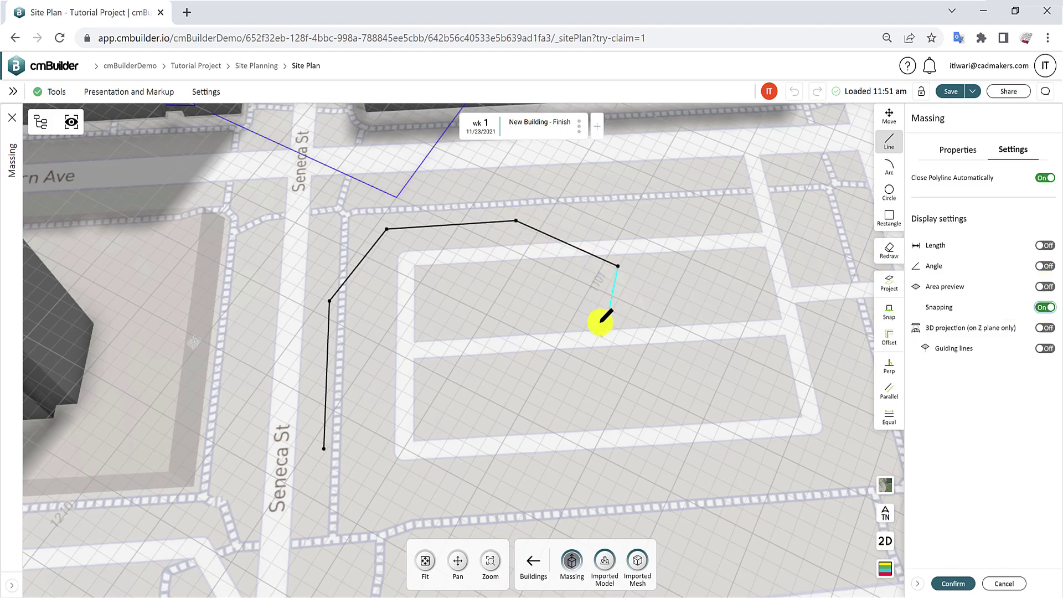
click(572, 348)
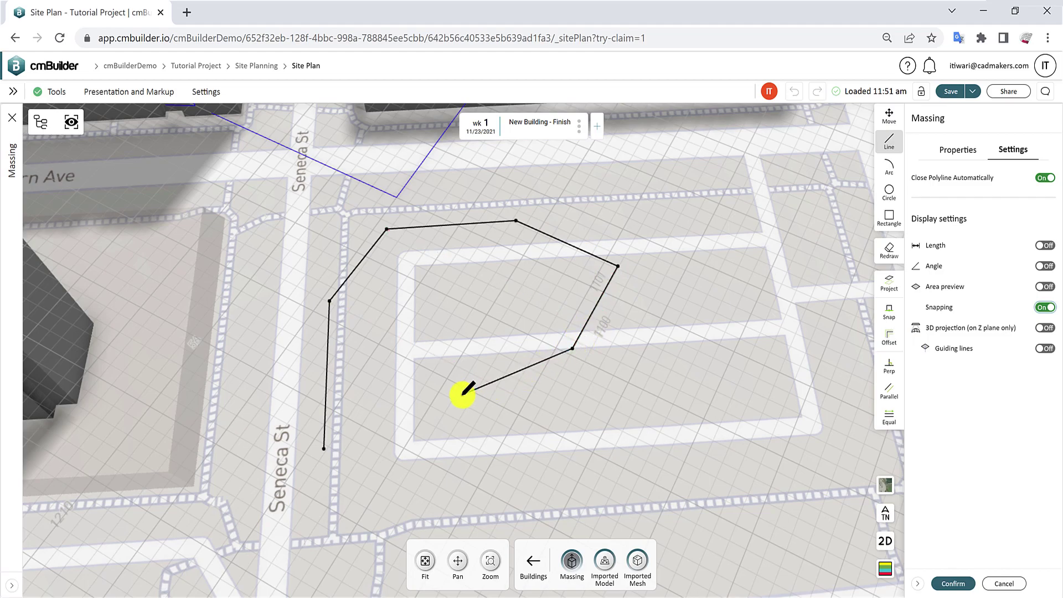
click(1045, 307)
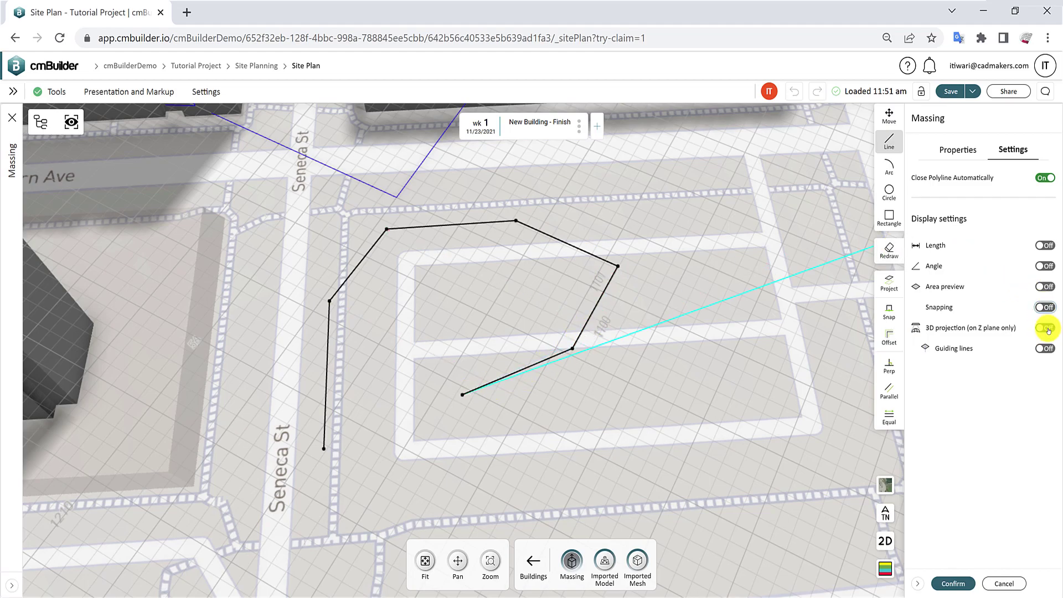
Step: Preview the polyline with 3D projection, and switch the display to Guiding lines instead
click(1046, 328)
click(889, 116)
drag(501, 402, 477, 368)
scroll(477, 369, up, 2)
click(1045, 328)
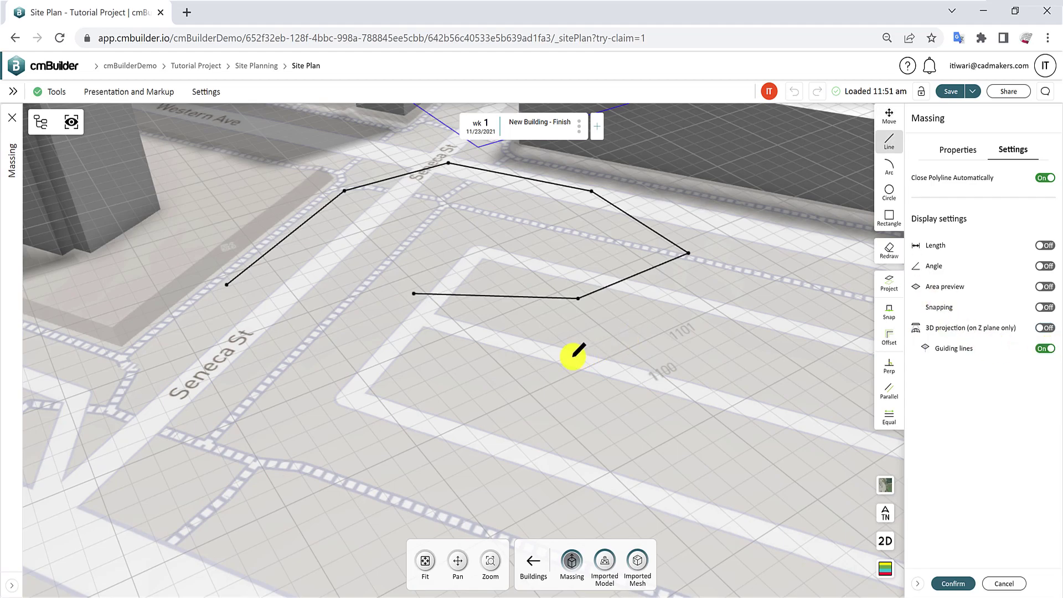
mouse_move(574, 351)
middle_down()
mouse_move(567, 363)
mouse_move(586, 367)
middle_up()
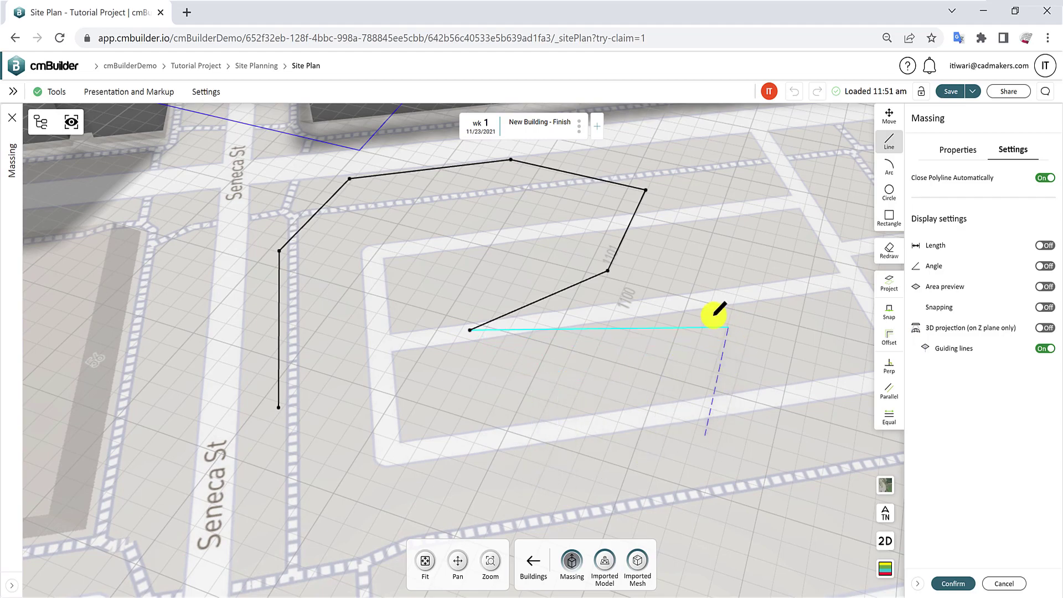
Step: Examine the open polyline's next segment and its guiding line from several viewing angles
middle_drag(714, 310, 698, 294)
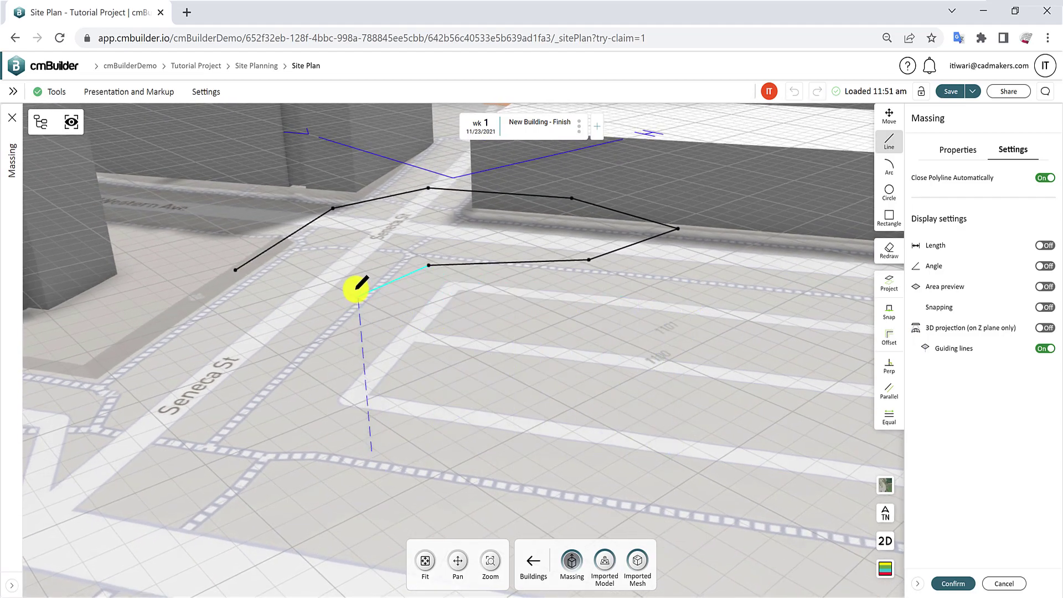
click(356, 289)
middle_drag(396, 332, 545, 332)
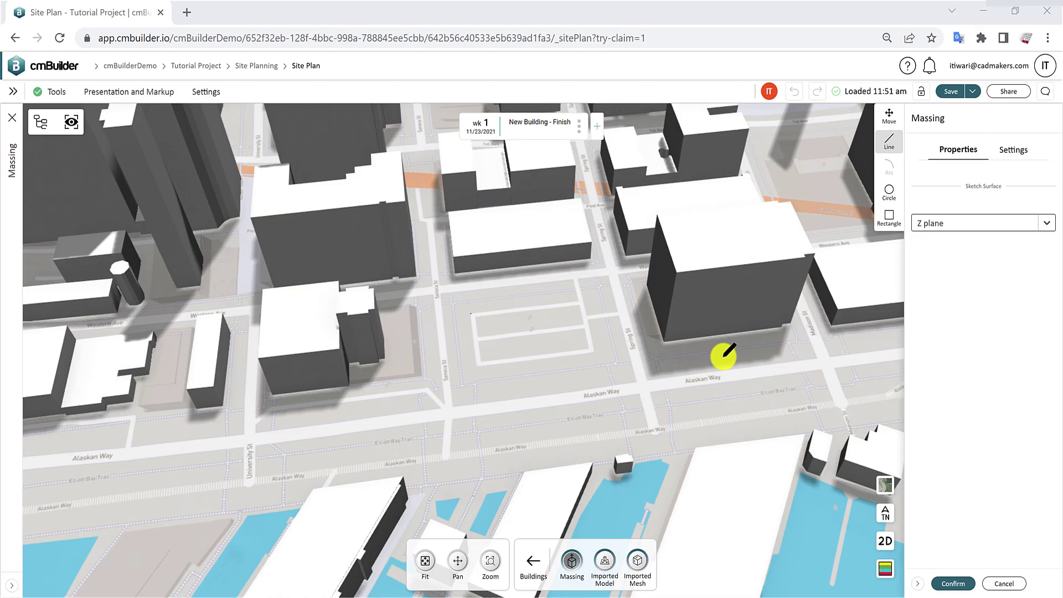
Step: Switch to the 2D view and draw two connected lines, about 219 ft and 136 ft long, around the parking block near Western Ave
click(884, 541)
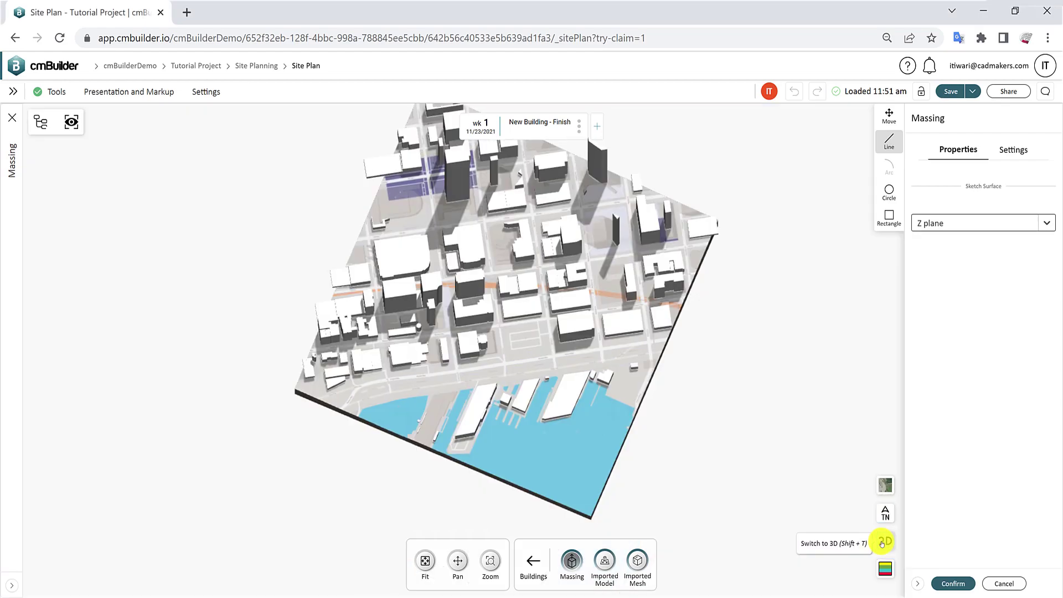
scroll(522, 332, up, 5)
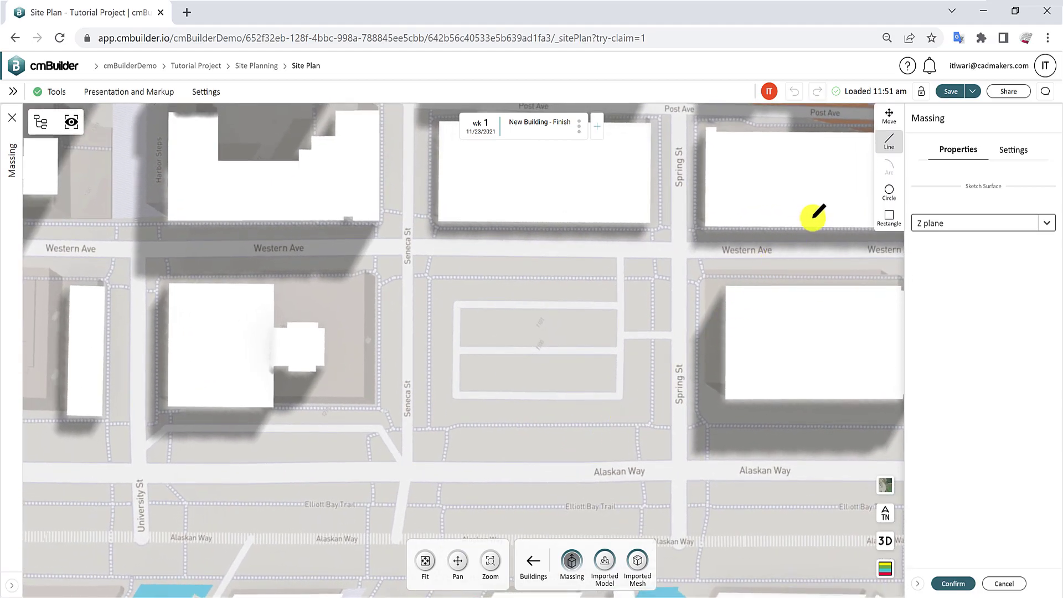
click(885, 142)
click(431, 278)
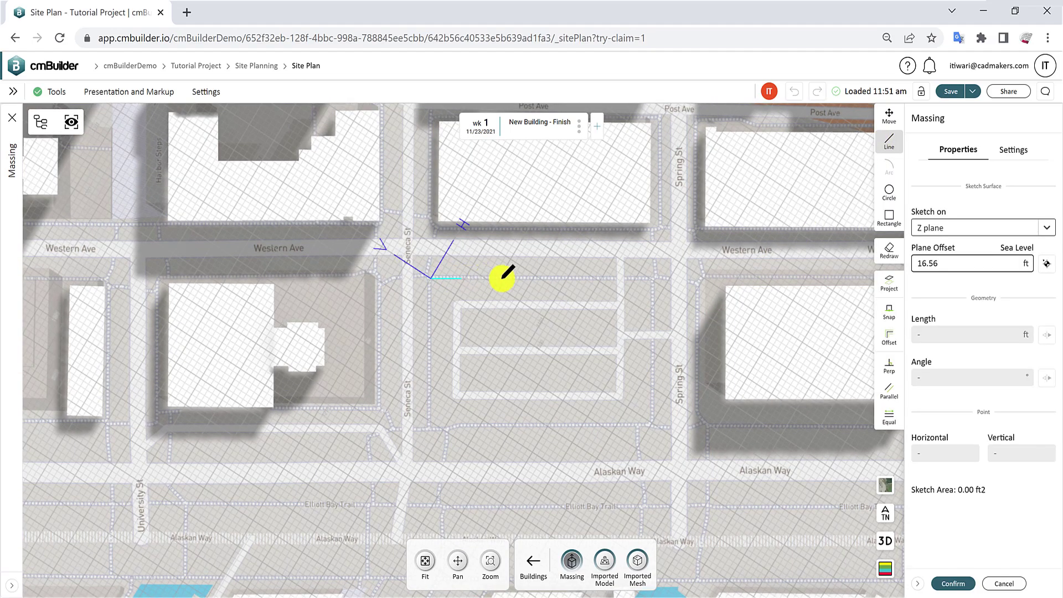
click(624, 277)
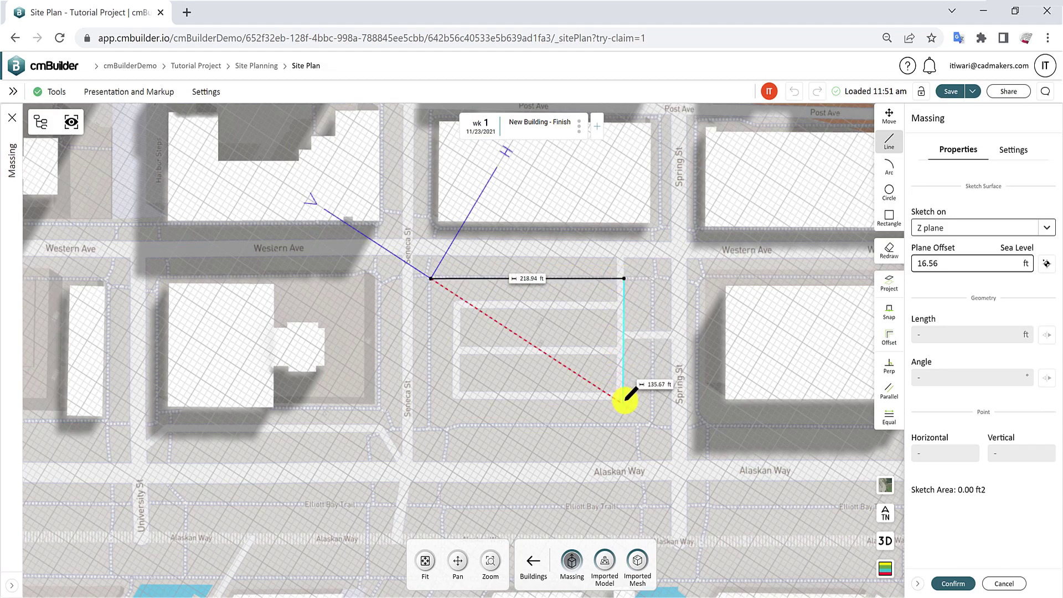
click(624, 400)
Step: Move the polyline's corner and second segment so the two lines measure about 222 ft and 110 ft
click(889, 115)
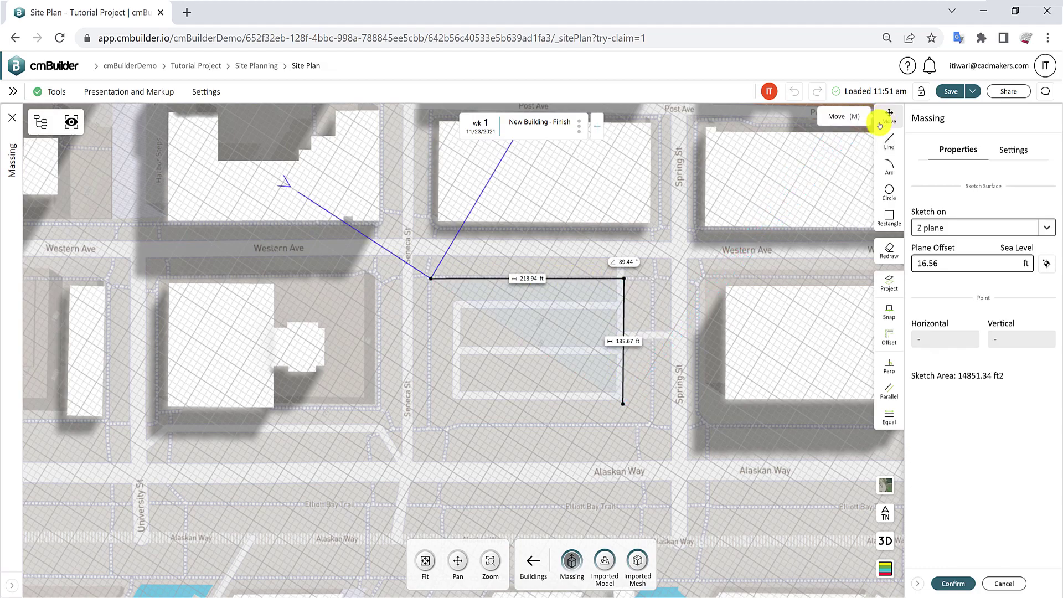
scroll(645, 268, up, 3)
mouse_move(604, 291)
mouse_down()
mouse_move(560, 311)
mouse_move(623, 289)
mouse_up()
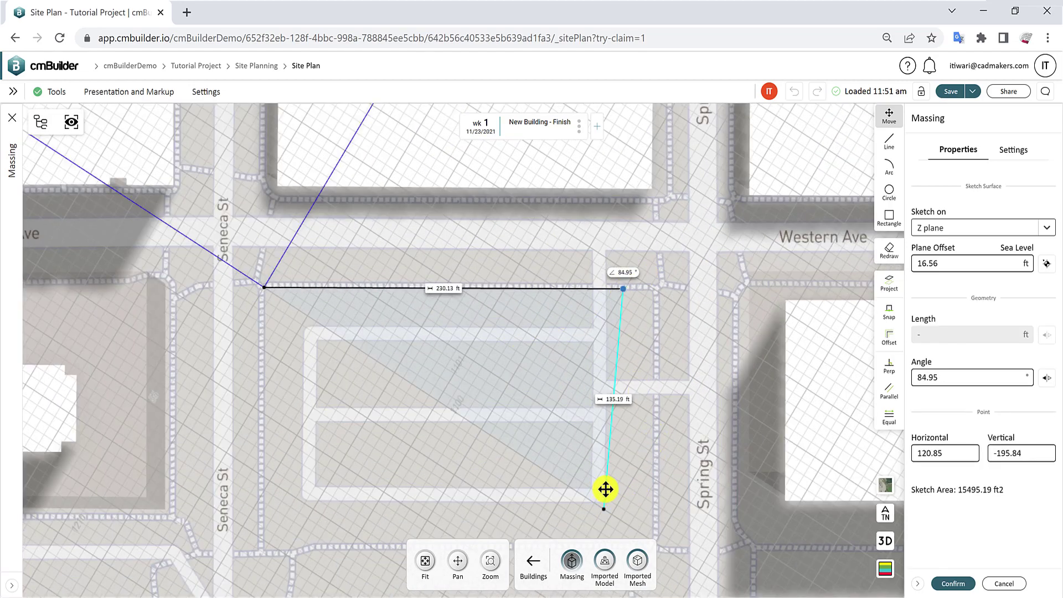
mouse_move(605, 489)
mouse_down()
mouse_move(391, 486)
mouse_move(592, 486)
mouse_move(581, 455)
mouse_up()
Step: Continue the polyline from its open end with two arcs towards Seneca St, about 41 ft and 73 ft in radius
scroll(581, 455, down, 2)
click(888, 166)
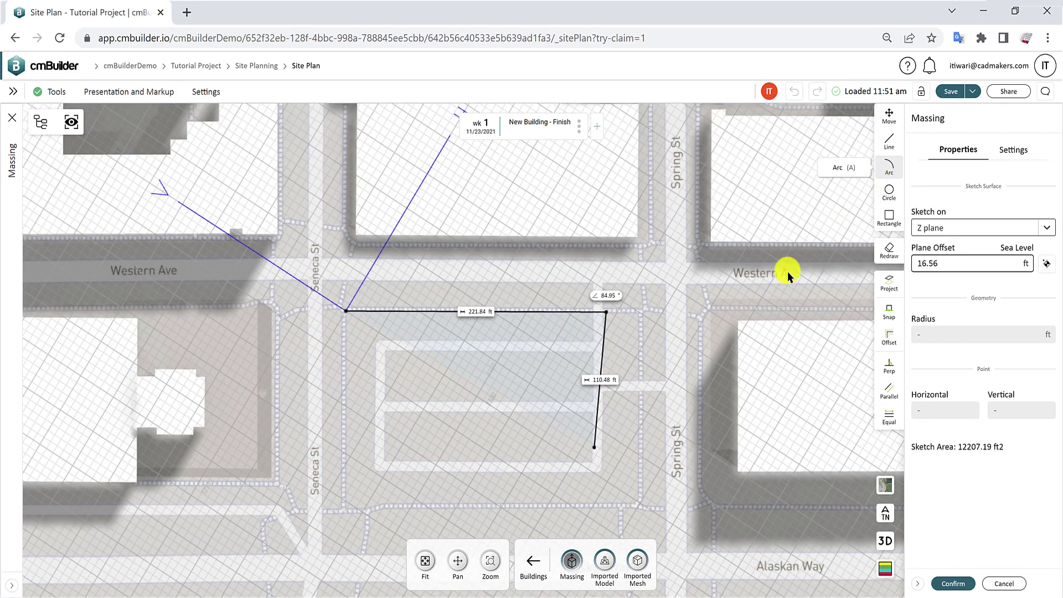
scroll(598, 465, up, 3)
click(592, 433)
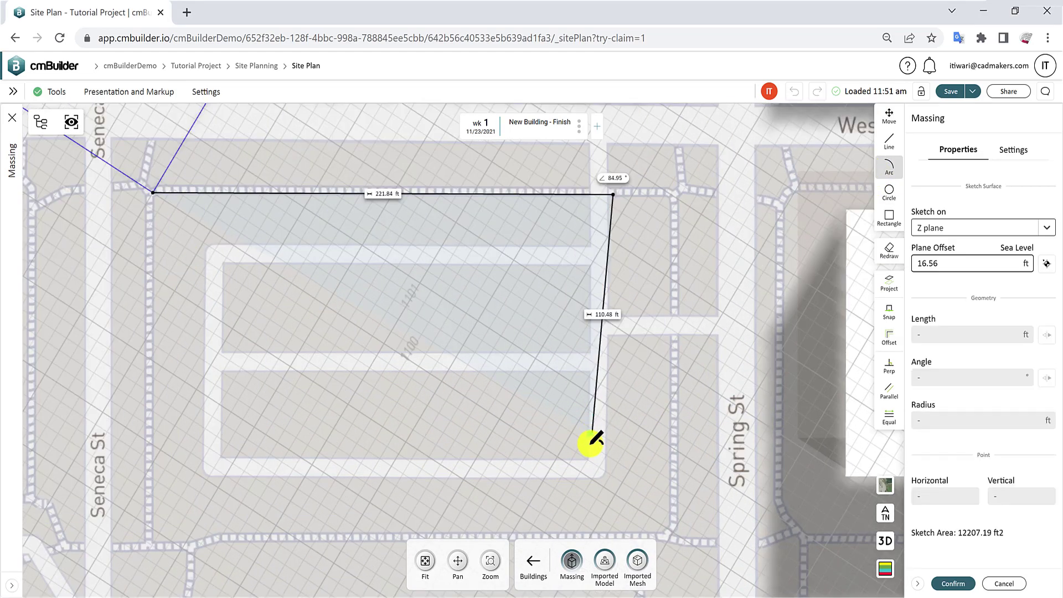
click(427, 450)
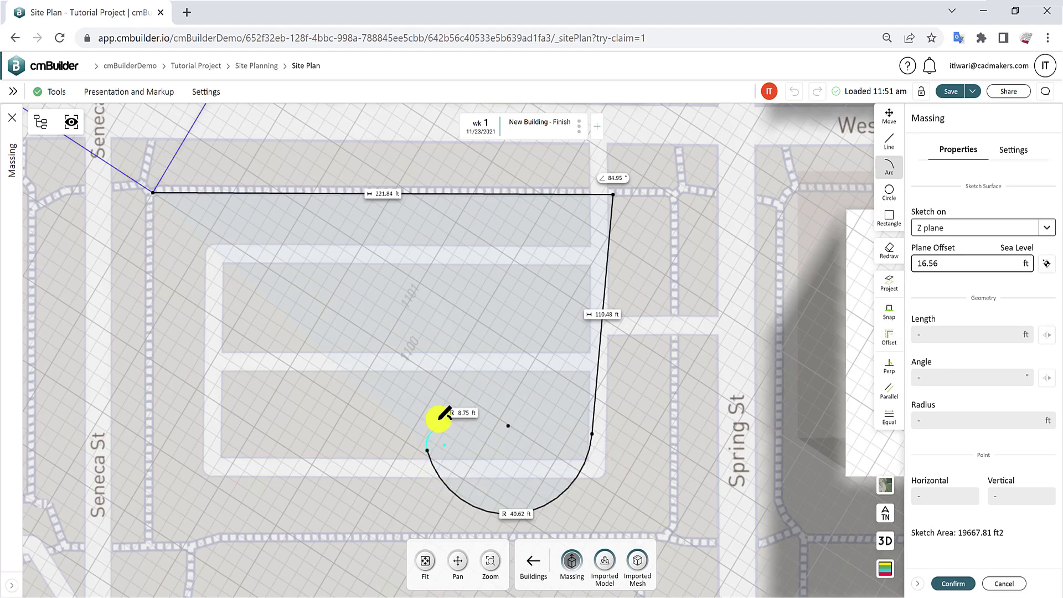
click(155, 409)
Step: Draw a circle centred on the parking block, extending past the block's long edges
scroll(195, 464, down, 3)
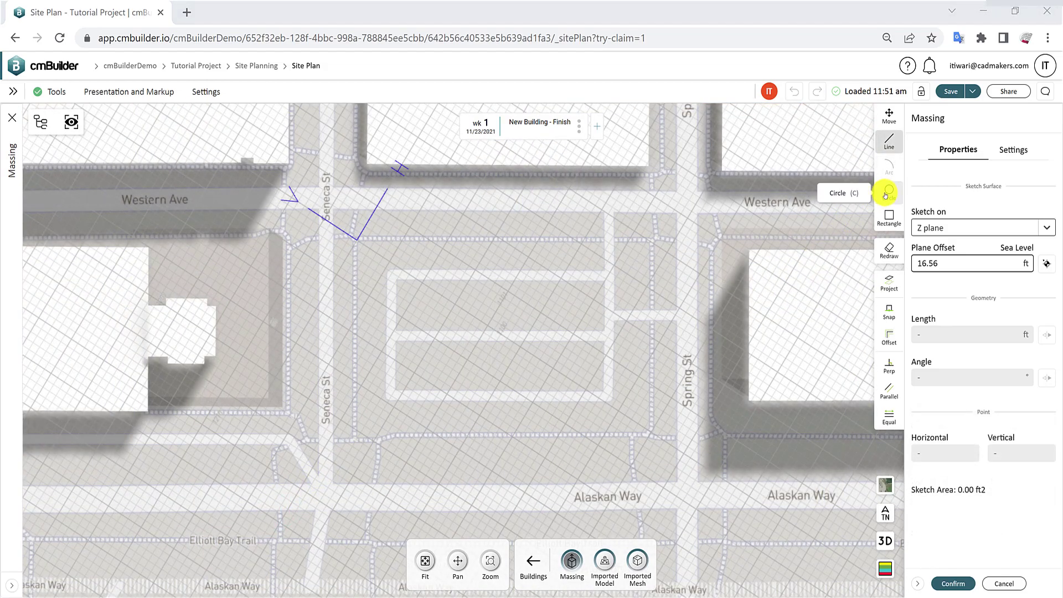
click(888, 191)
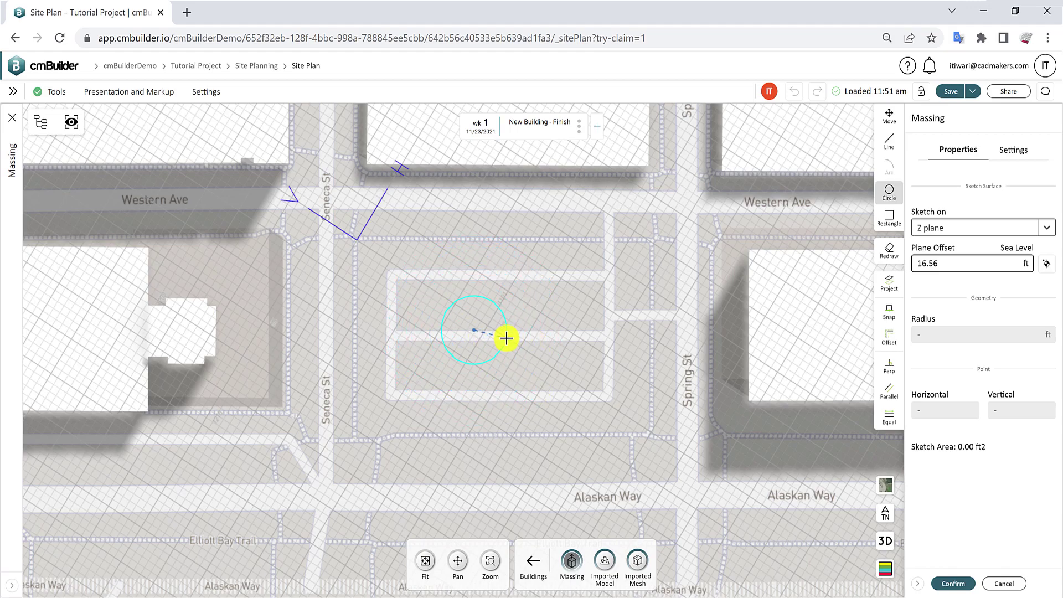
click(579, 352)
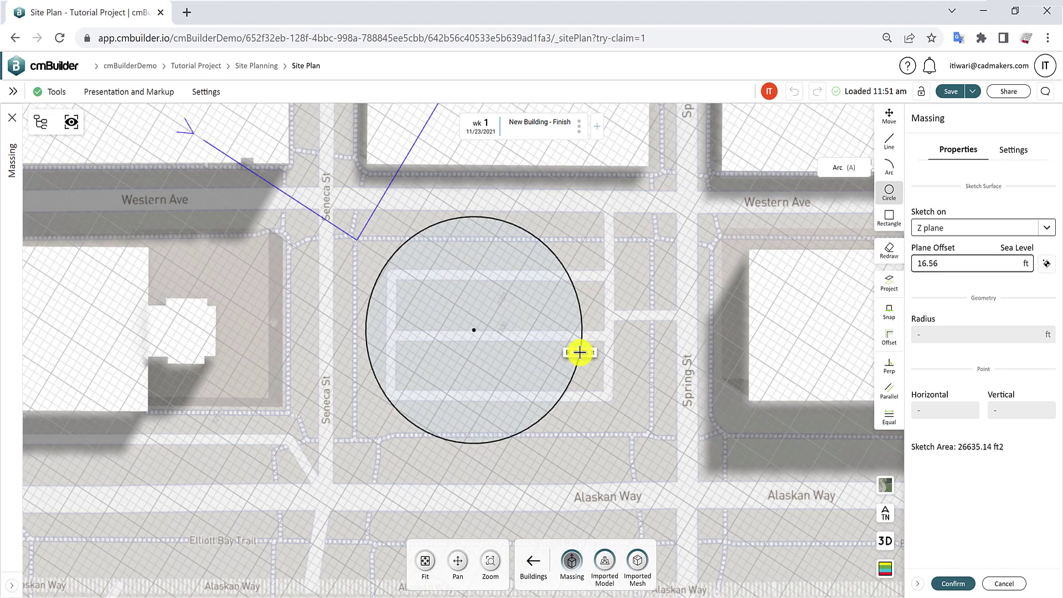
Step: Draw a rectangle of about 123 by 84 ft over the parking block's Seneca St side, and clear it with Redraw
click(889, 219)
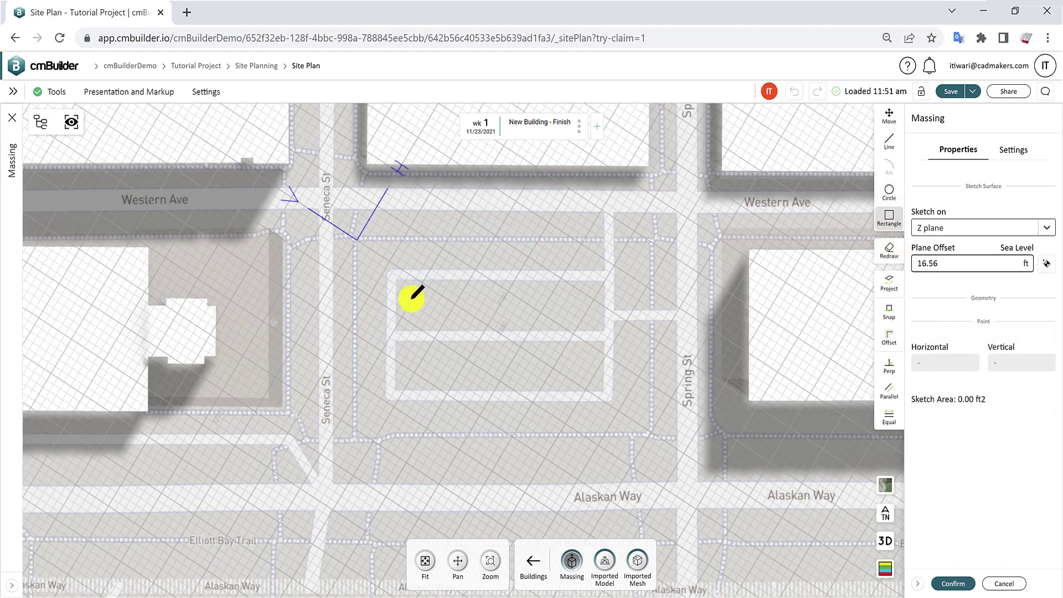
click(392, 275)
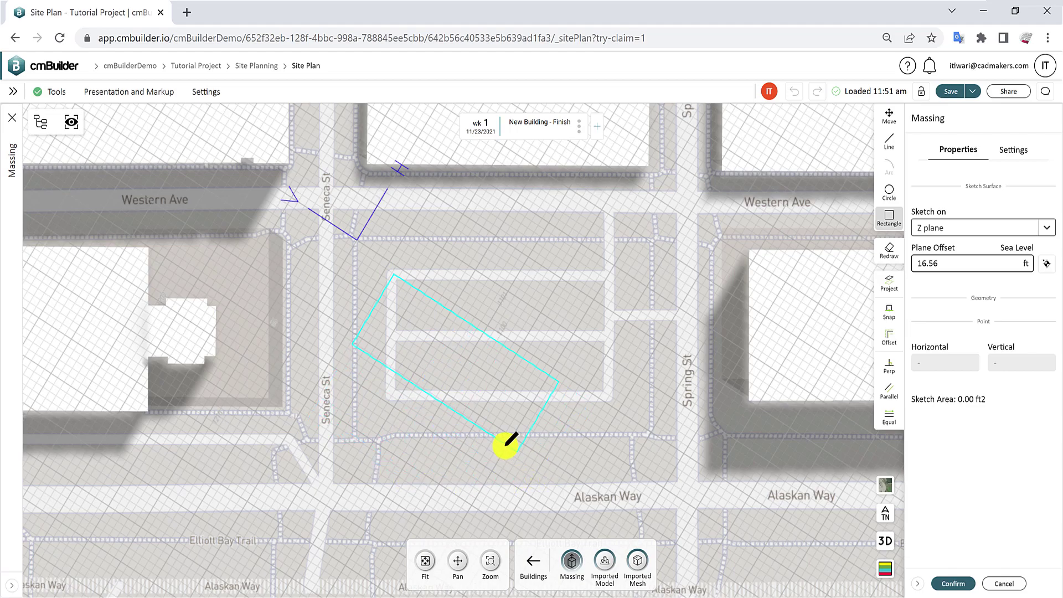
click(465, 438)
middle_drag(511, 448, 481, 434)
right_drag(481, 433, 508, 429)
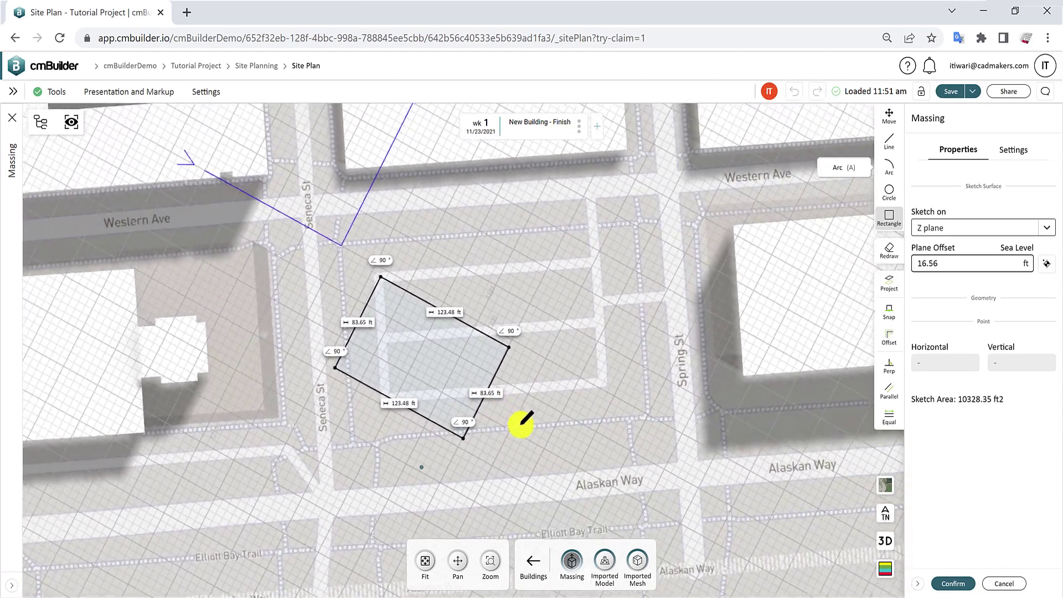
scroll(500, 414, up, 5)
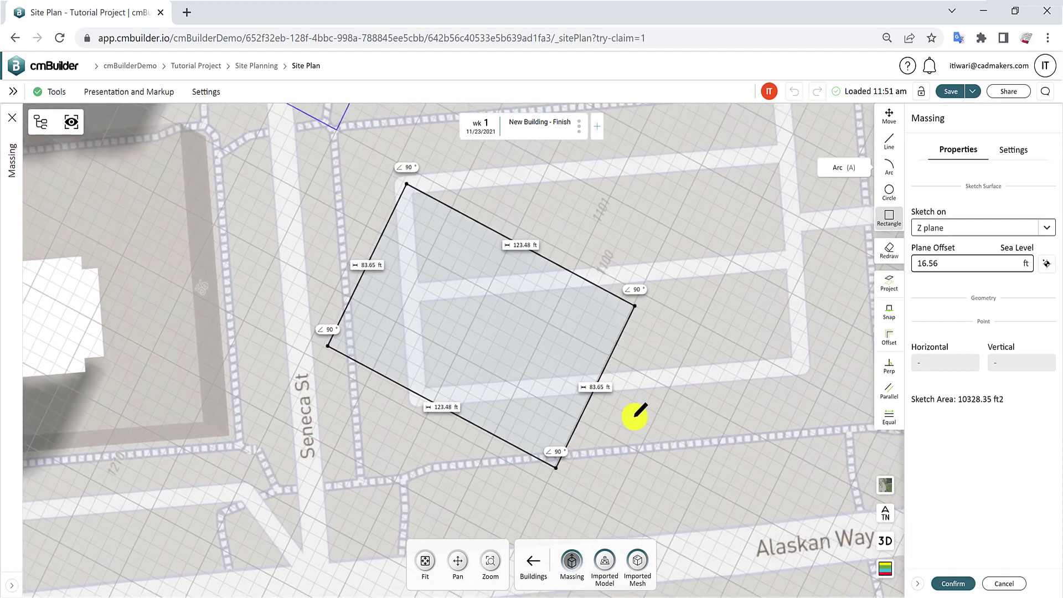
scroll(634, 415, down, 3)
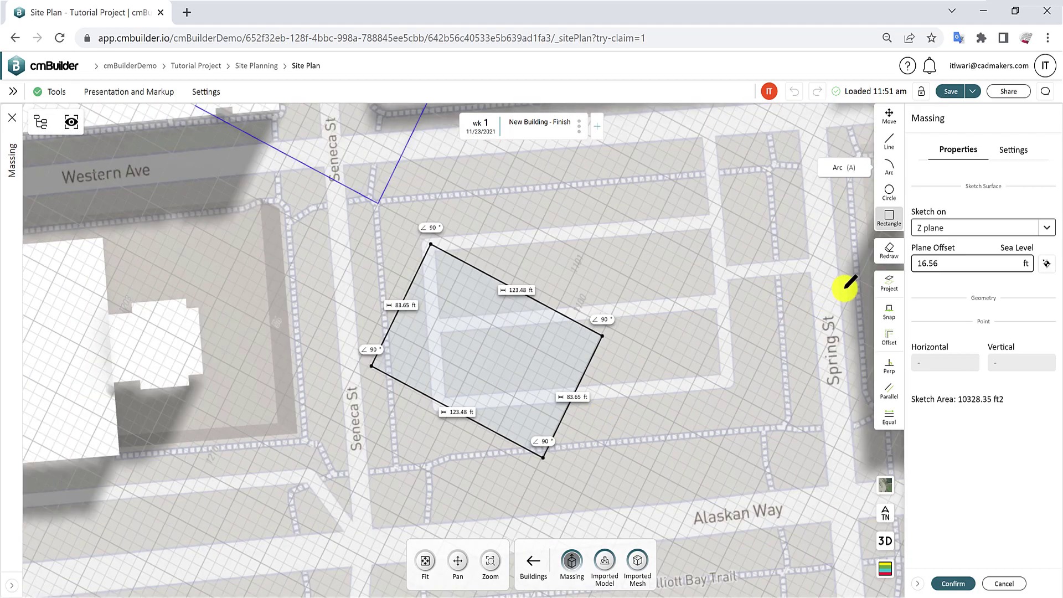
click(892, 254)
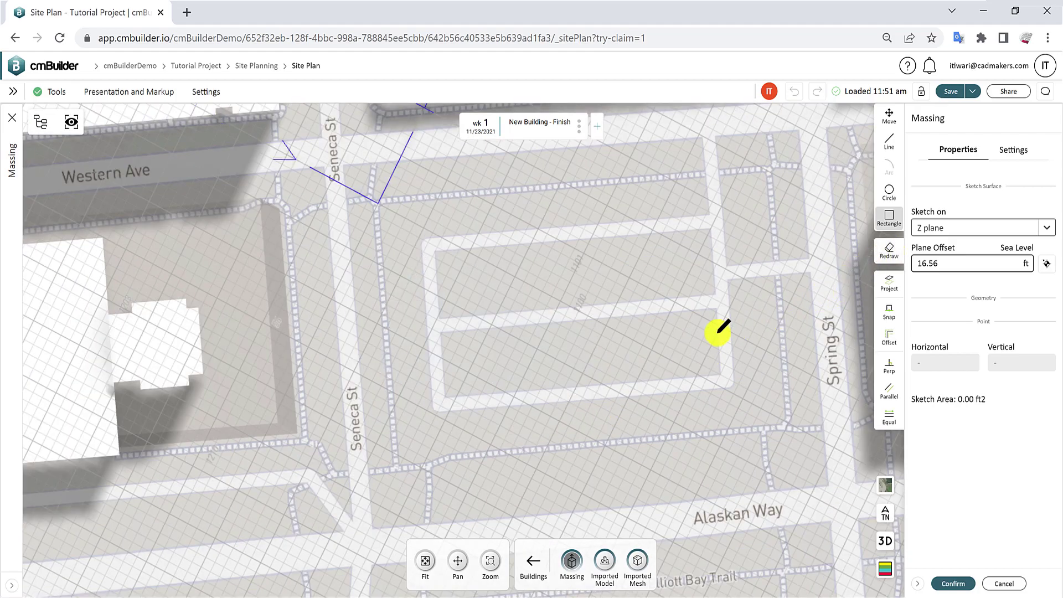
Step: In the 3D view, project the box on the detailed building's roof onto the Z plane sketch
scroll(645, 344, down, 3)
scroll(565, 363, down, 2)
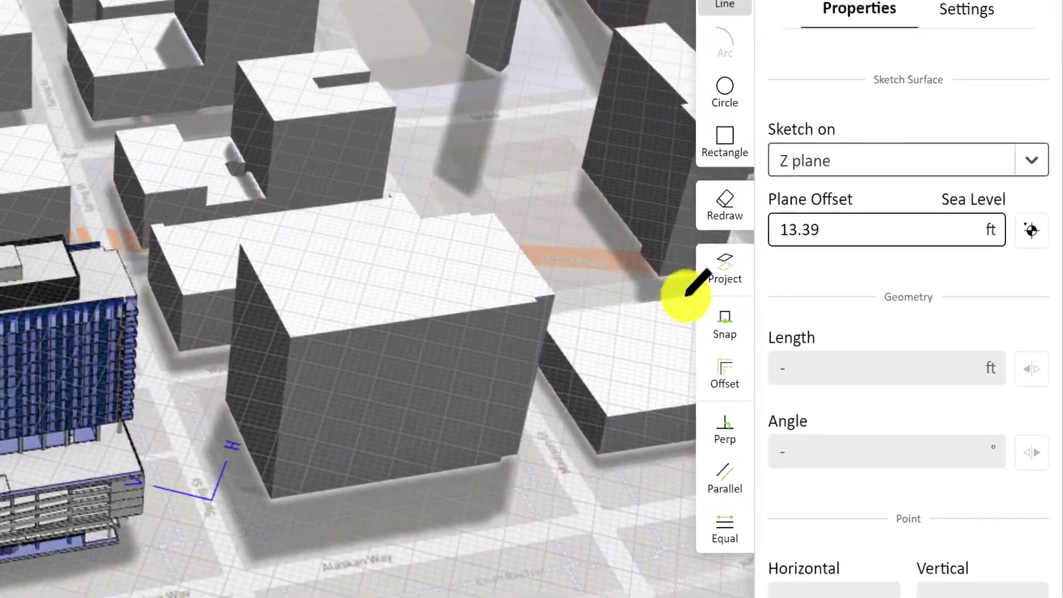
click(850, 280)
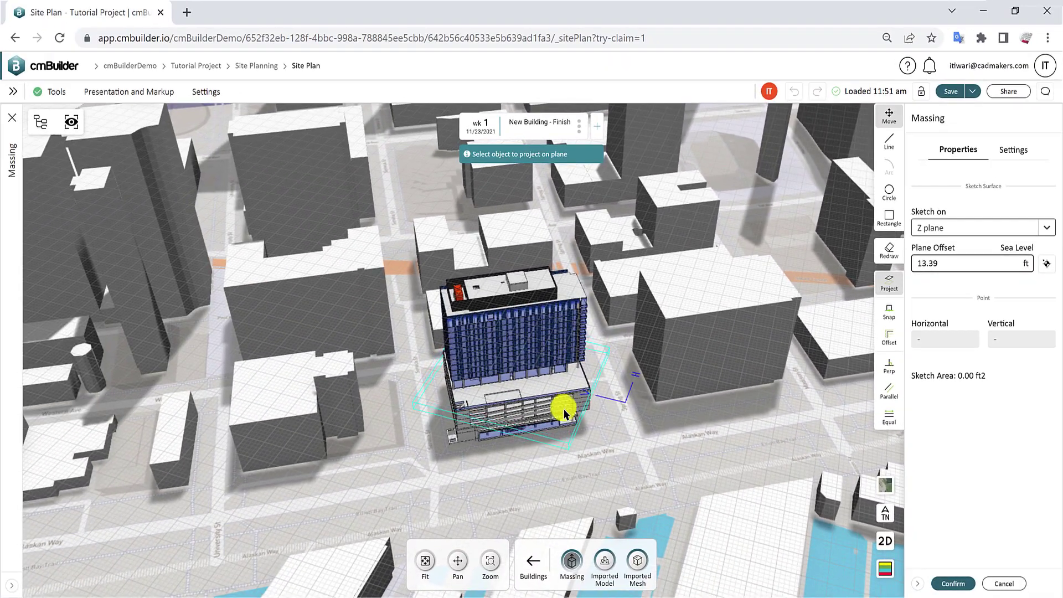
drag(74, 517, 53, 567)
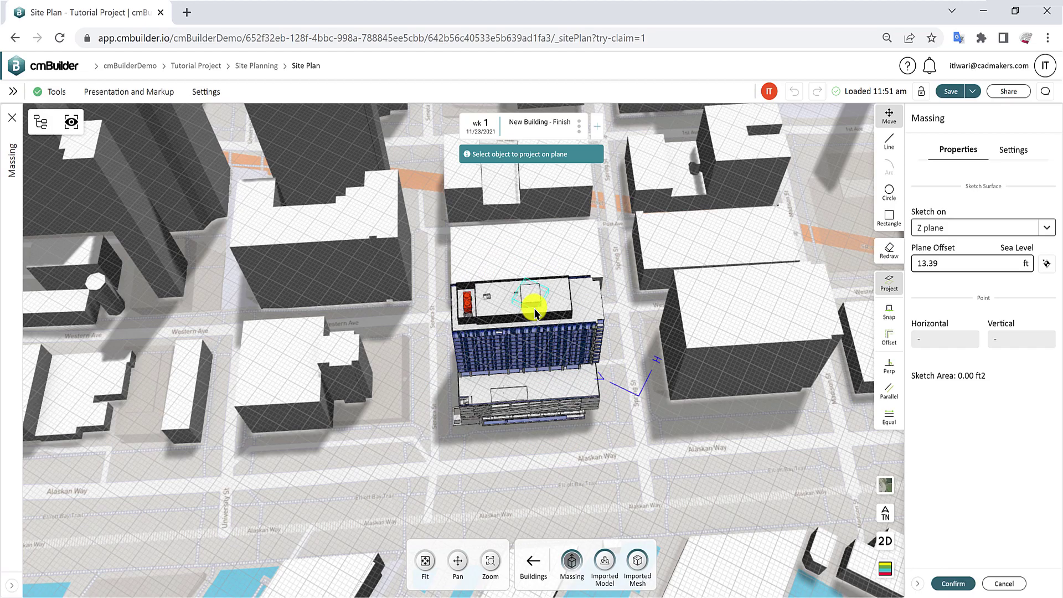
scroll(534, 313, up, 3)
click(534, 312)
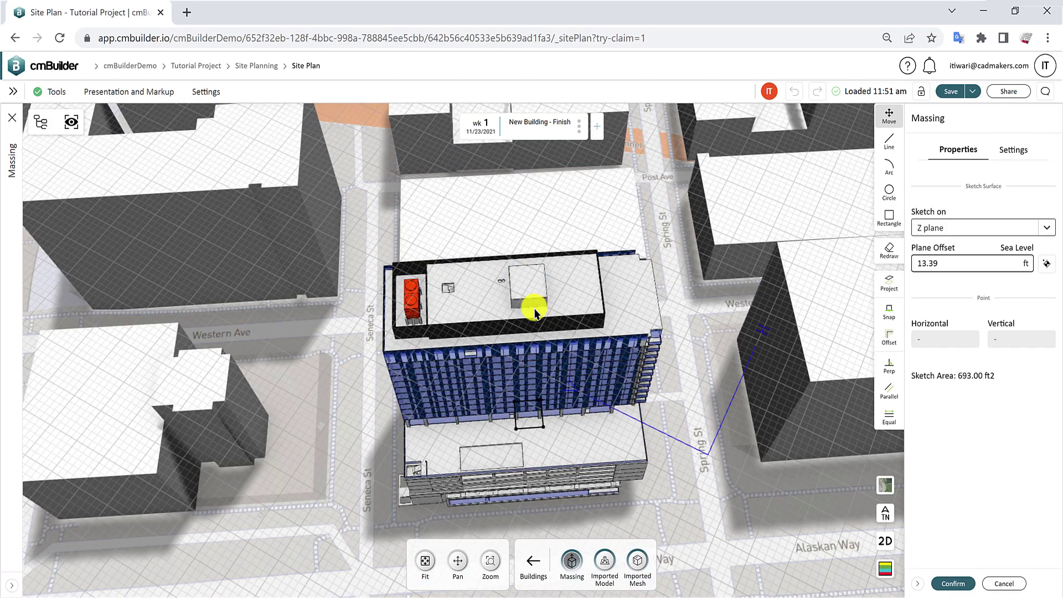
scroll(517, 405, up, 5)
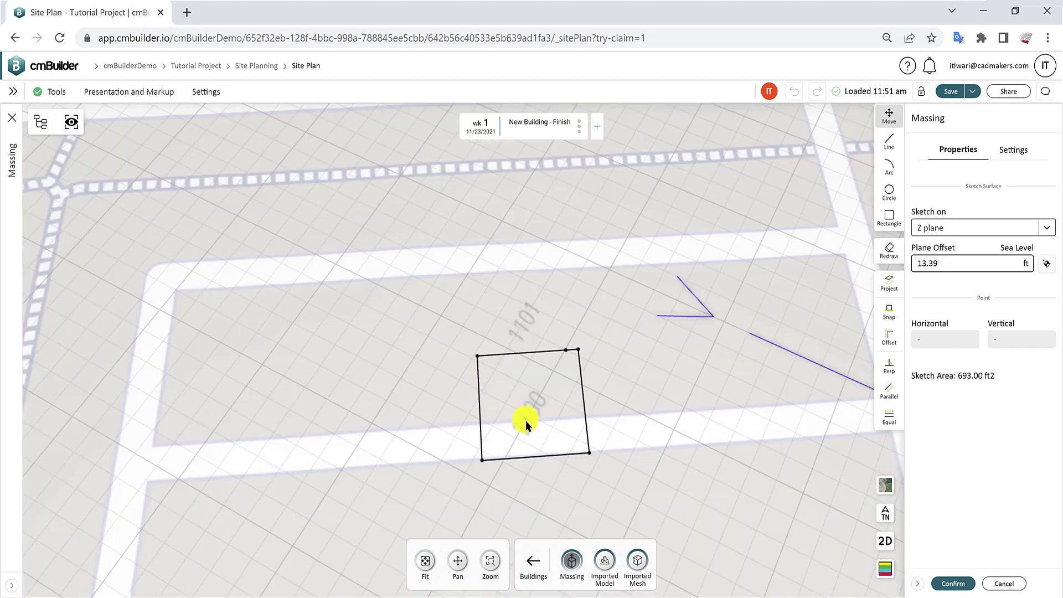
Step: Snap the projected outline's edge facing Seneca St to the wall of the building across that street
scroll(587, 492, down, 5)
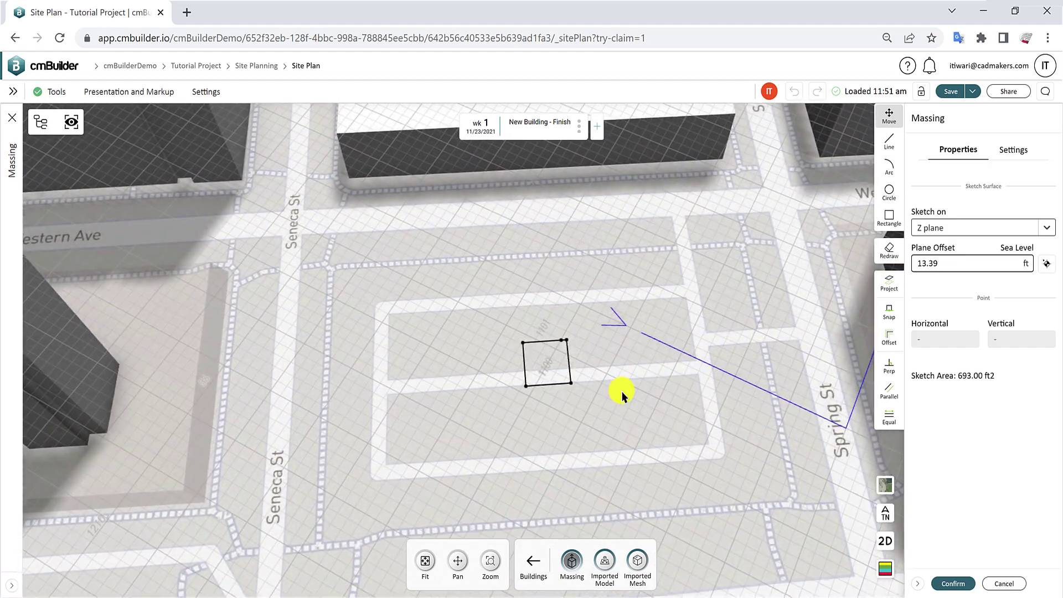
scroll(631, 394, up, 2)
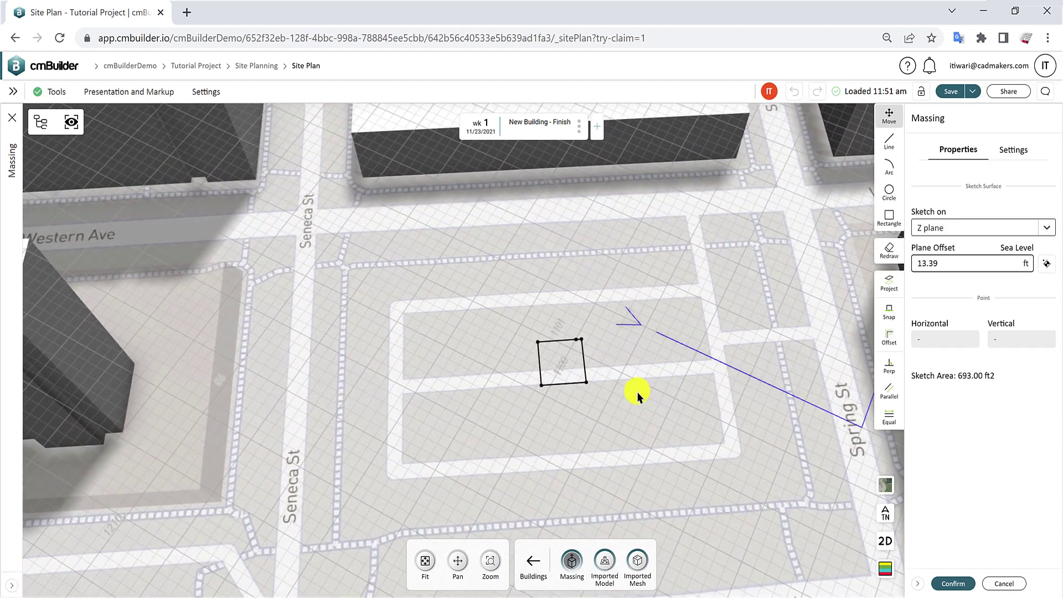
click(888, 311)
click(537, 360)
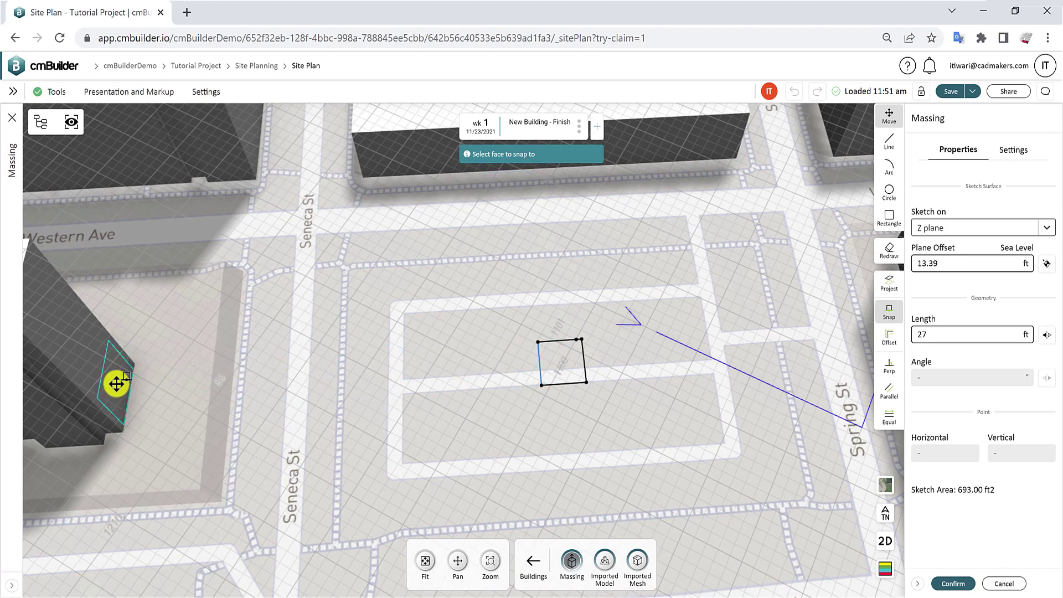
click(116, 384)
Step: Snap the outline's long edge nearest Western Ave to the facing wall of the building across that street
middle_drag(471, 287, 512, 354)
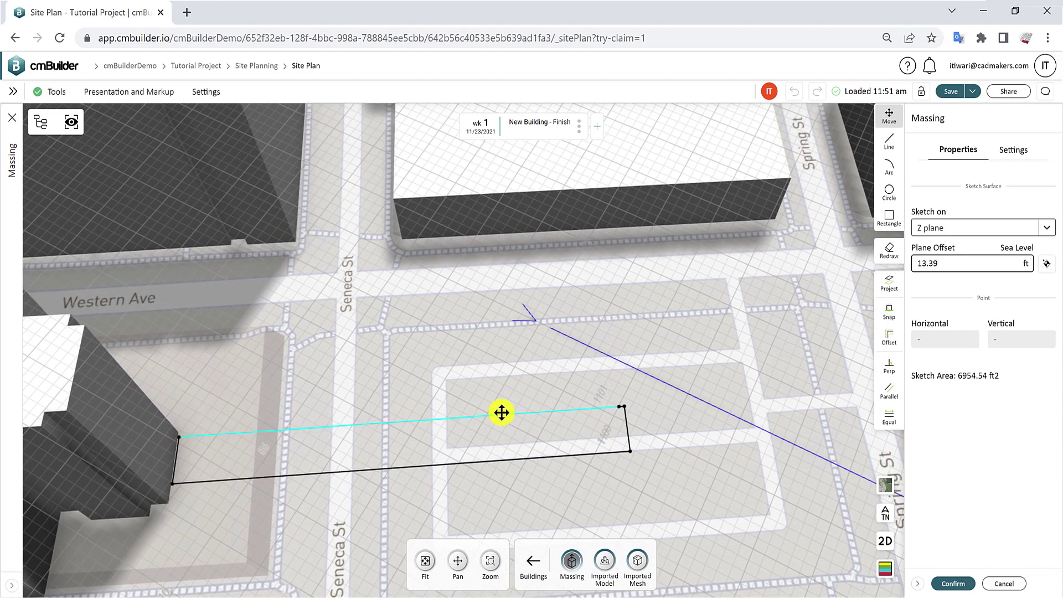
click(501, 414)
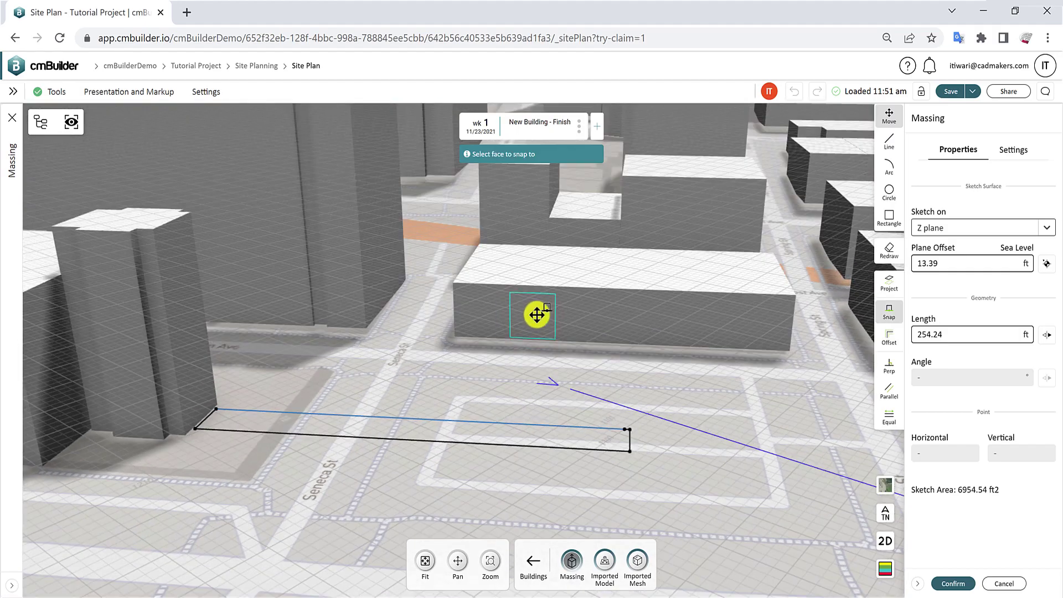
click(540, 314)
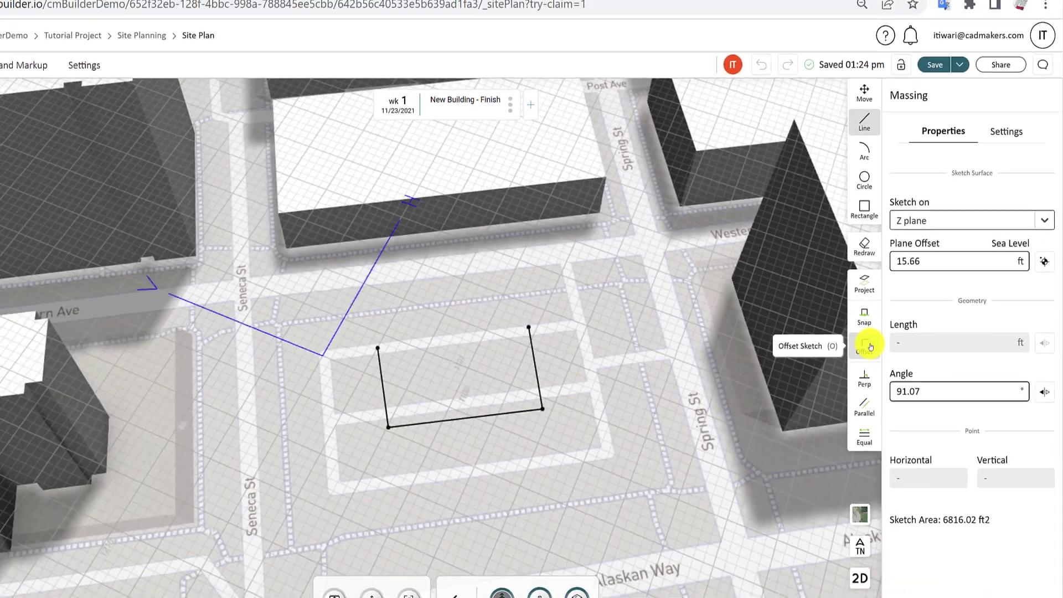
Step: Offset the three-segment open polyline outward by 20 ft
click(725, 397)
scroll(550, 401, up, 2)
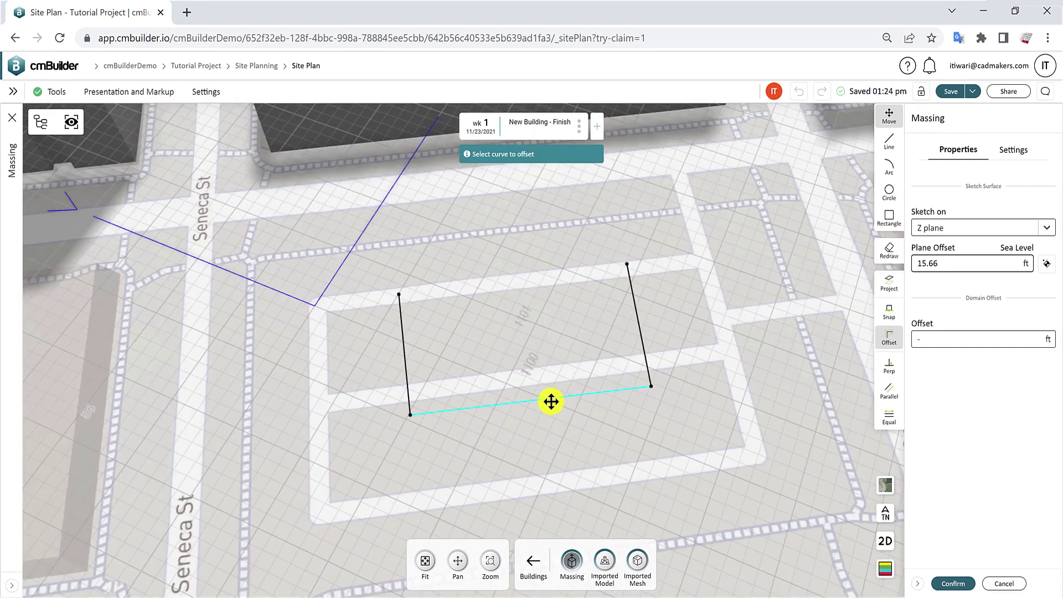
mouse_move(550, 397)
mouse_down()
mouse_move(533, 348)
mouse_move(556, 435)
mouse_up()
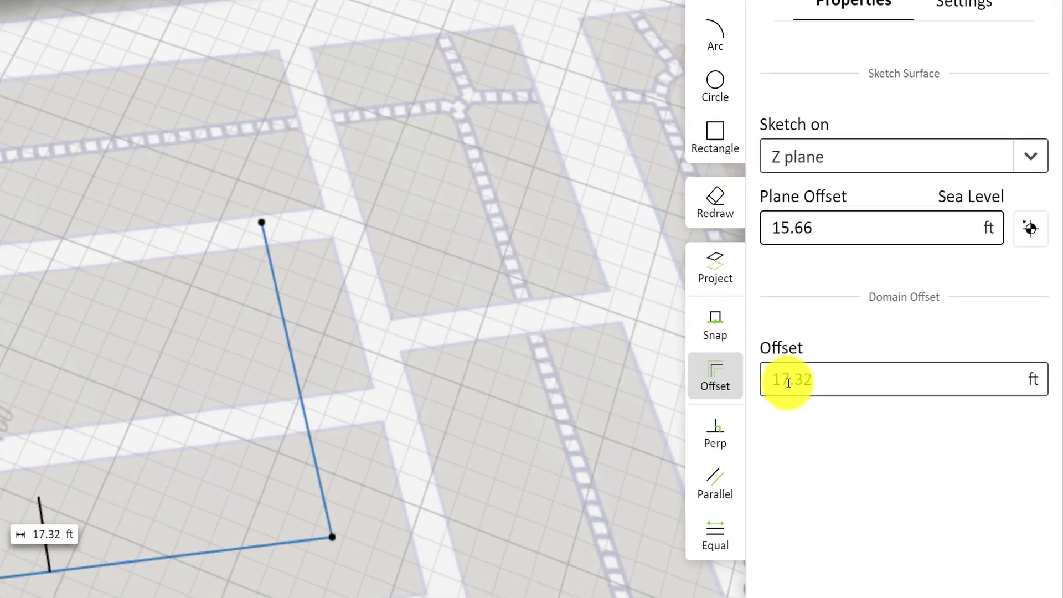
drag(846, 378, 776, 378)
text(20)
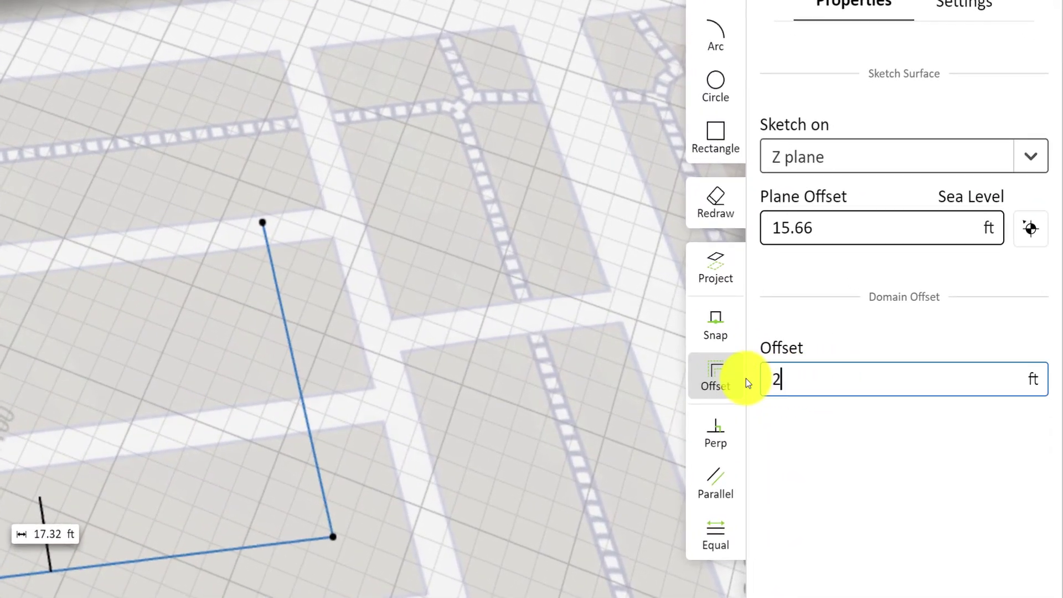
key(Return)
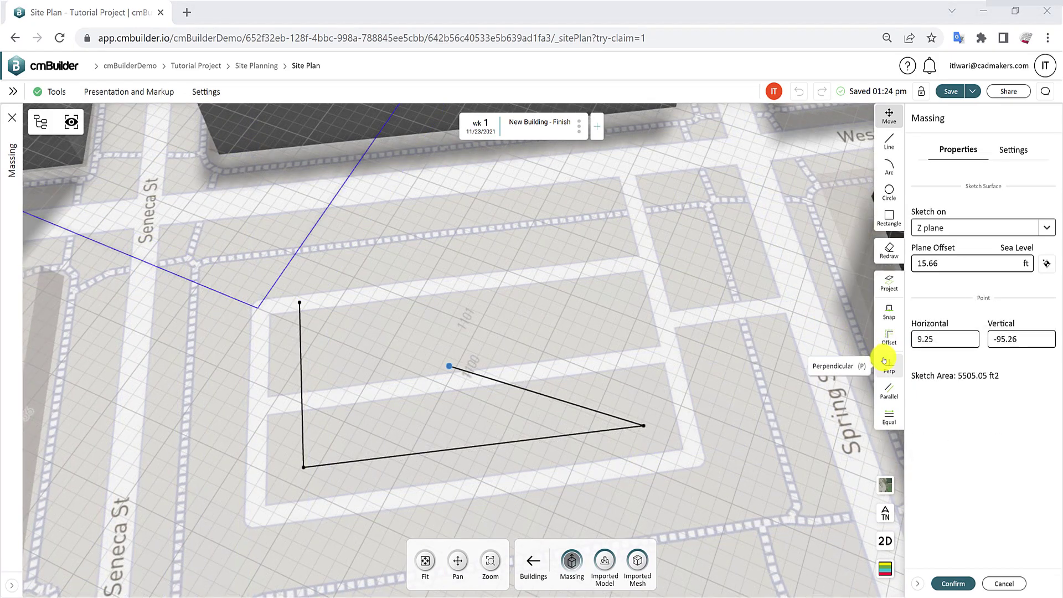
Step: Make the open polyline's slanted end segment perpendicular to the adjoining long segment
click(884, 360)
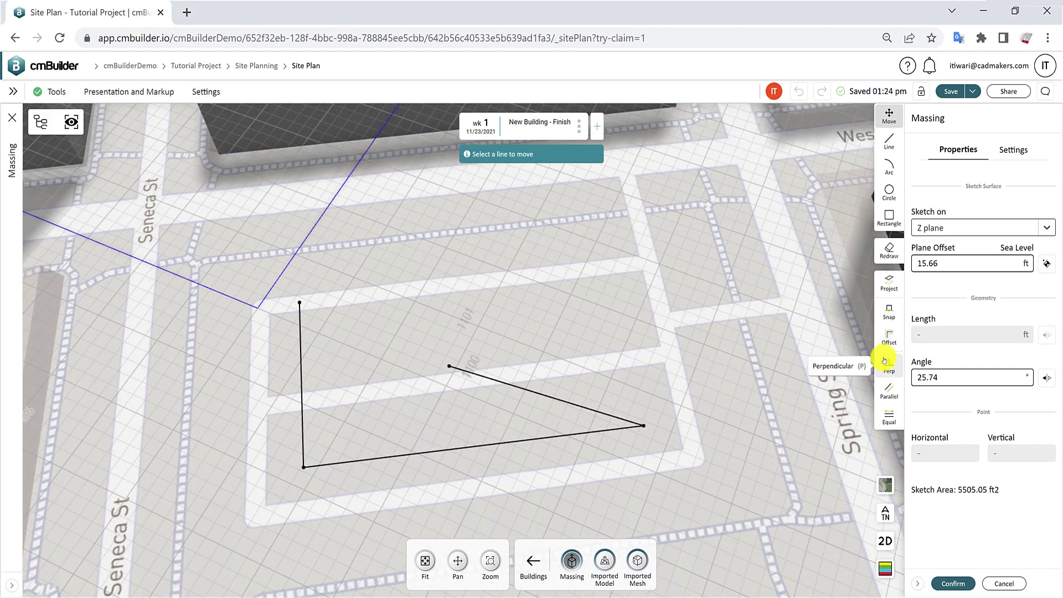
click(540, 392)
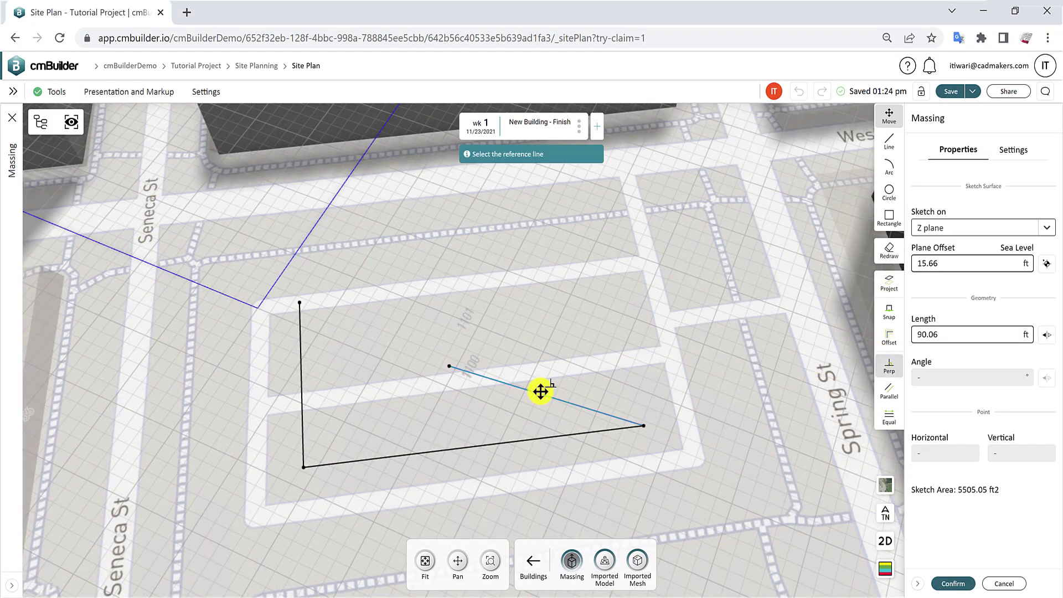
click(545, 436)
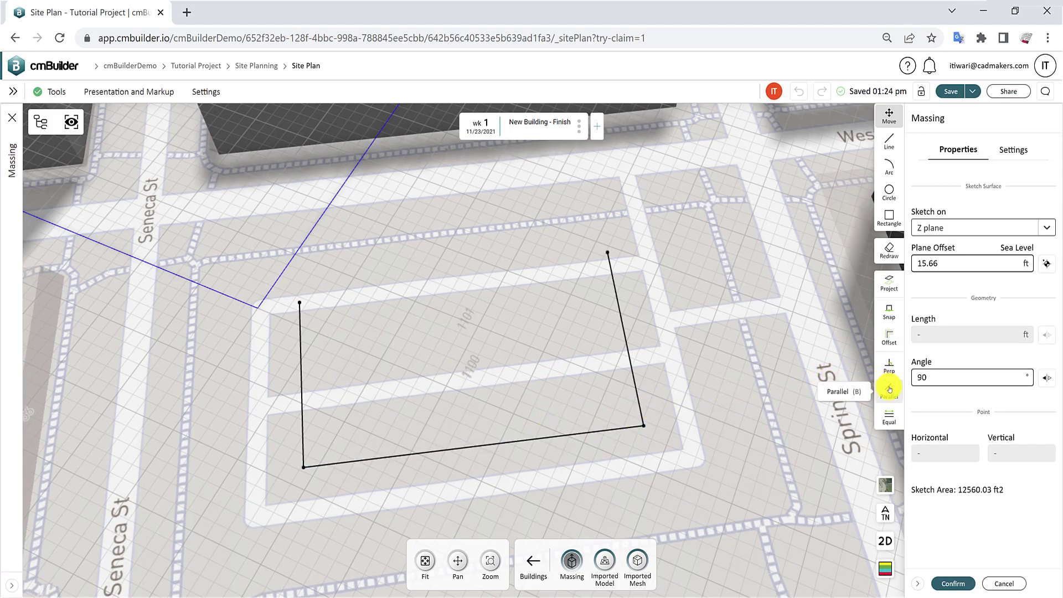
Step: Make the polyline's end segment nearest Spring St parallel to the adjoining long segment
click(889, 390)
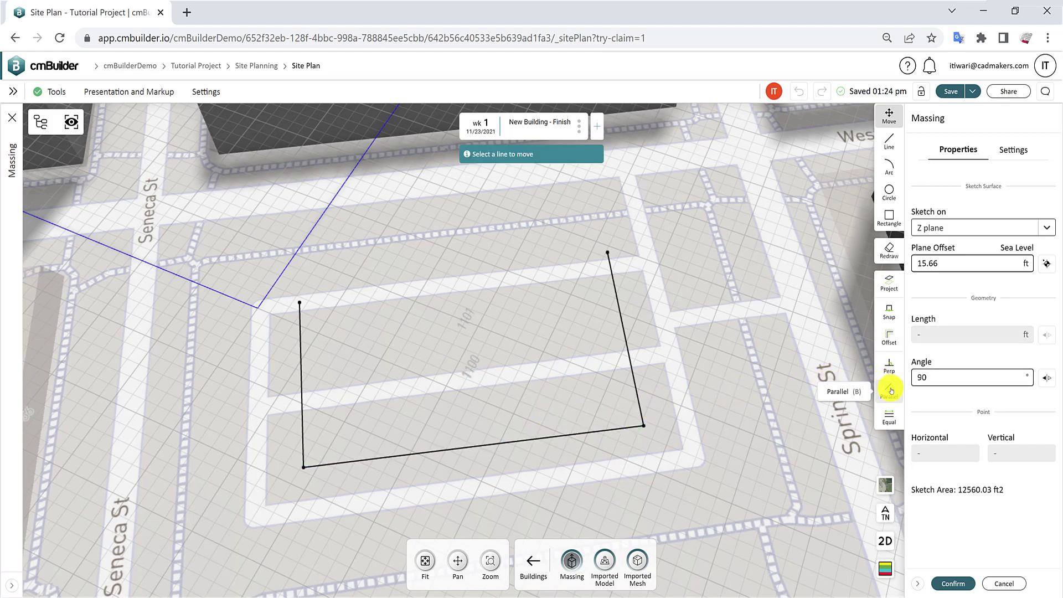
click(623, 324)
right_drag(622, 323, 465, 324)
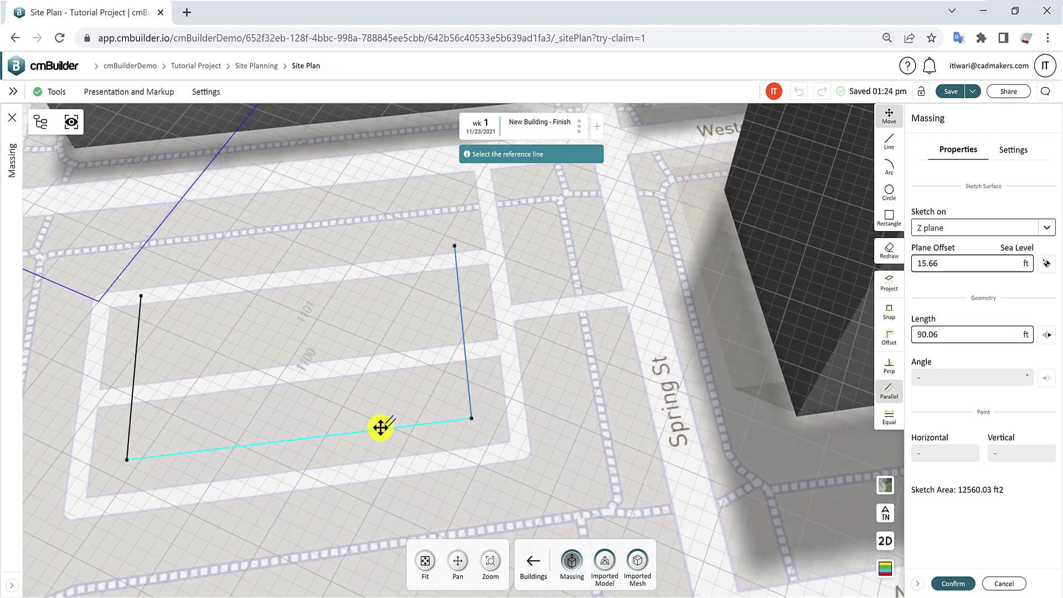
click(381, 427)
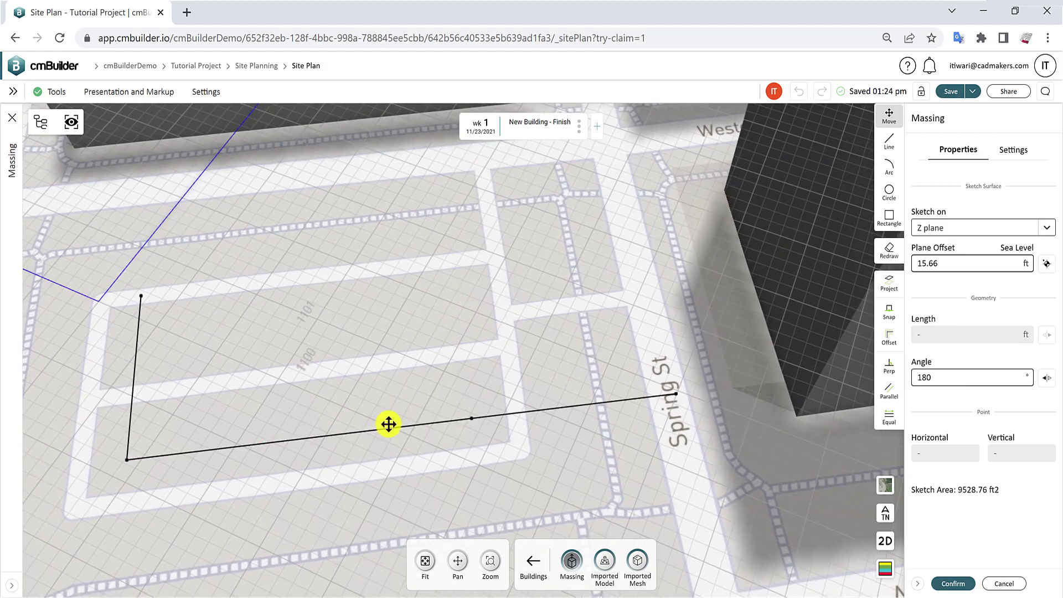
Step: Make the end segment crossing Spring St equal in length to the adjoining long segment
click(888, 416)
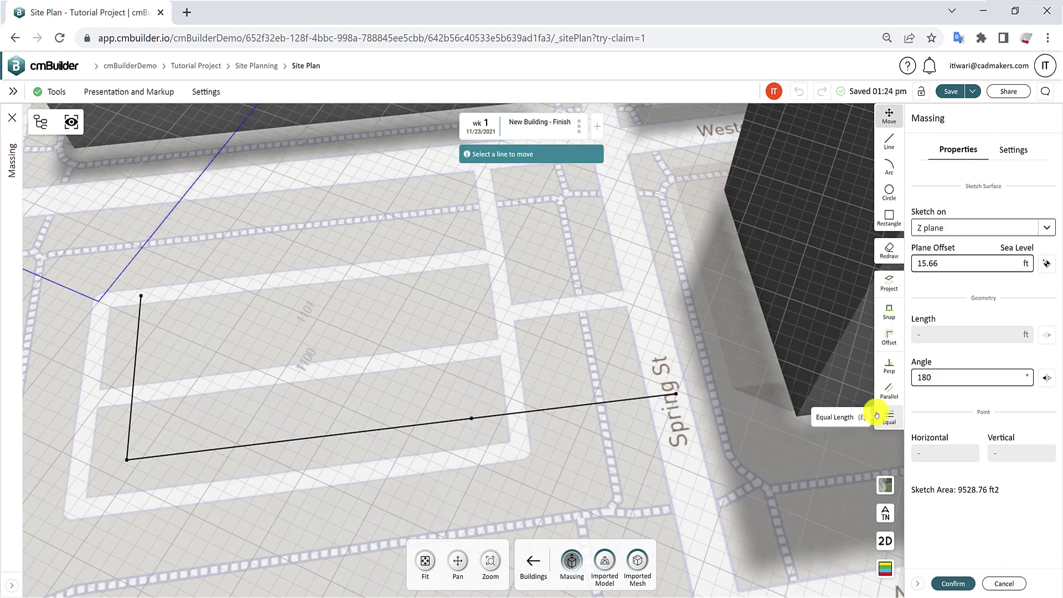
click(560, 406)
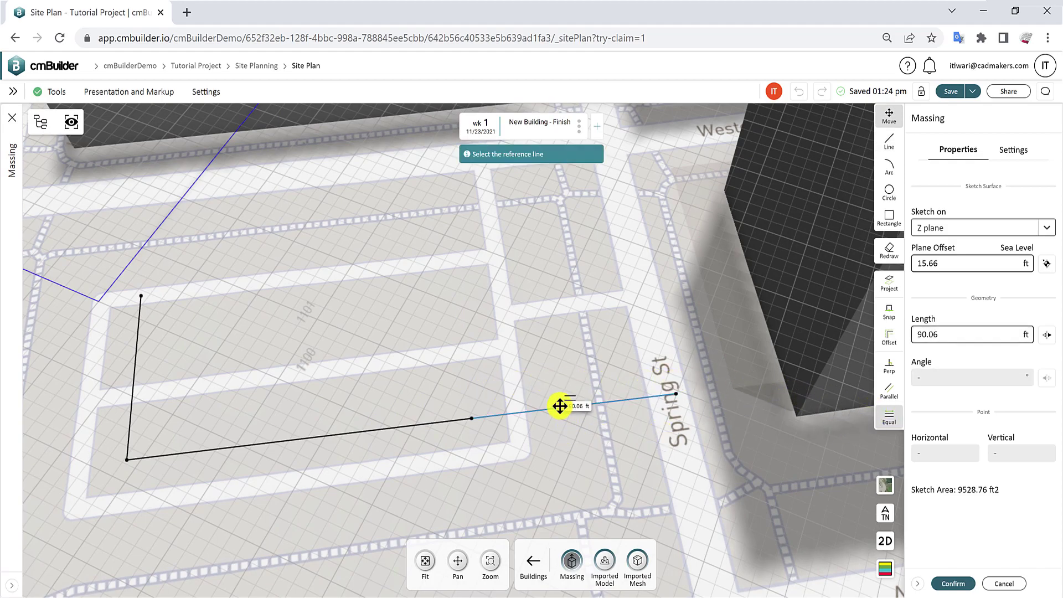
click(431, 422)
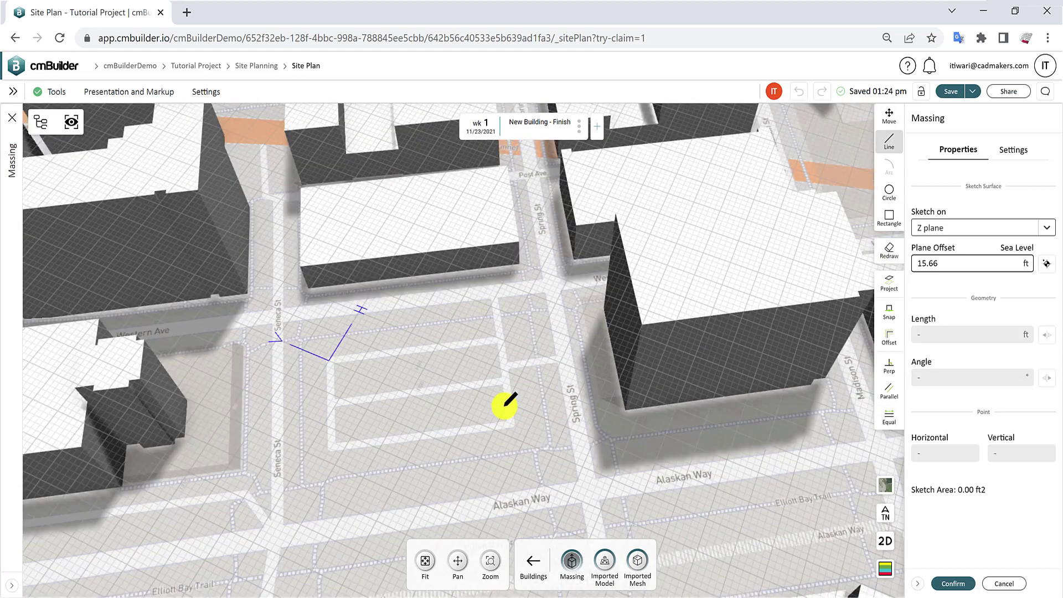
scroll(505, 406, down, 8)
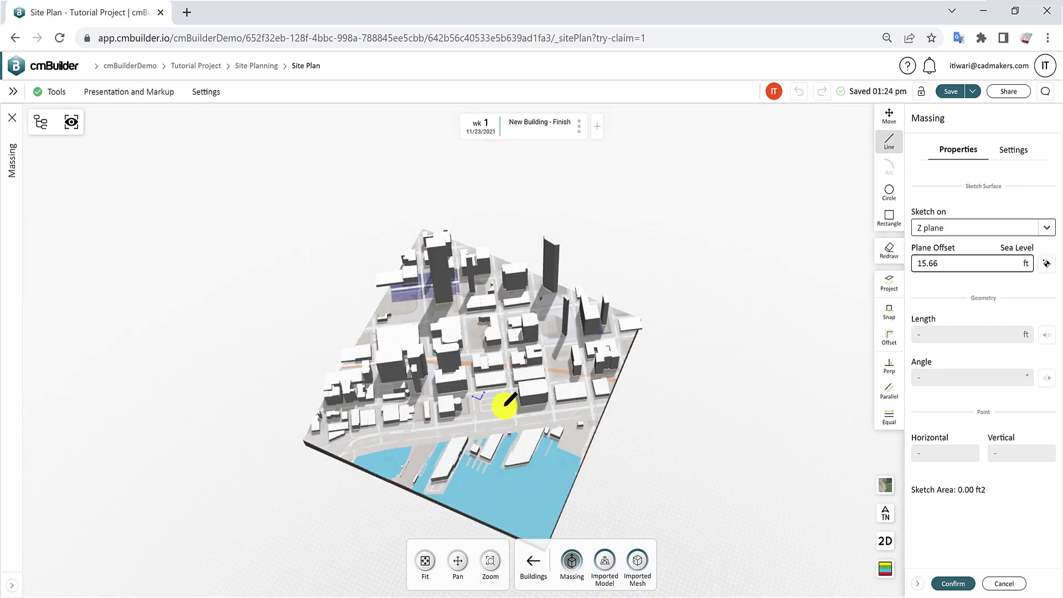
middle_drag(535, 460, 526, 417)
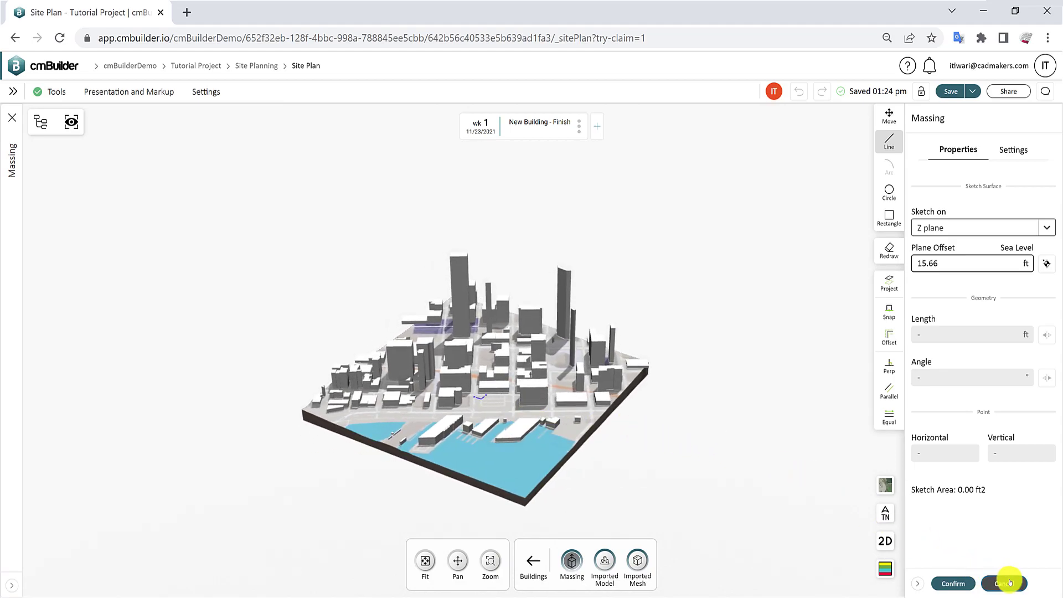